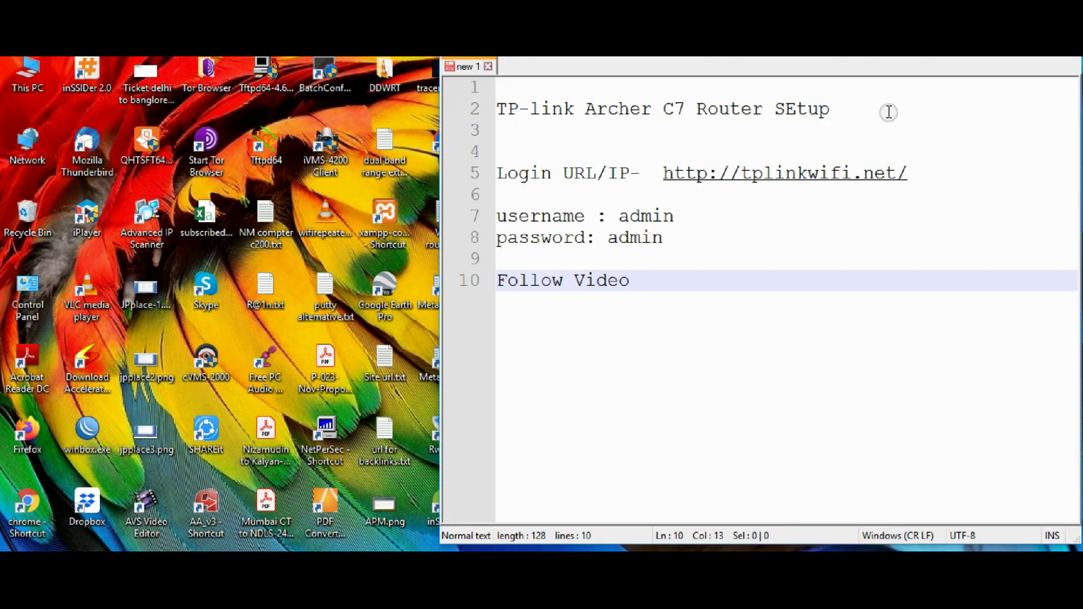
- Highlight the router setup title, login URL and admin credential lines in the Notepad++ notes
left_click_drag(836, 120, 496, 111)
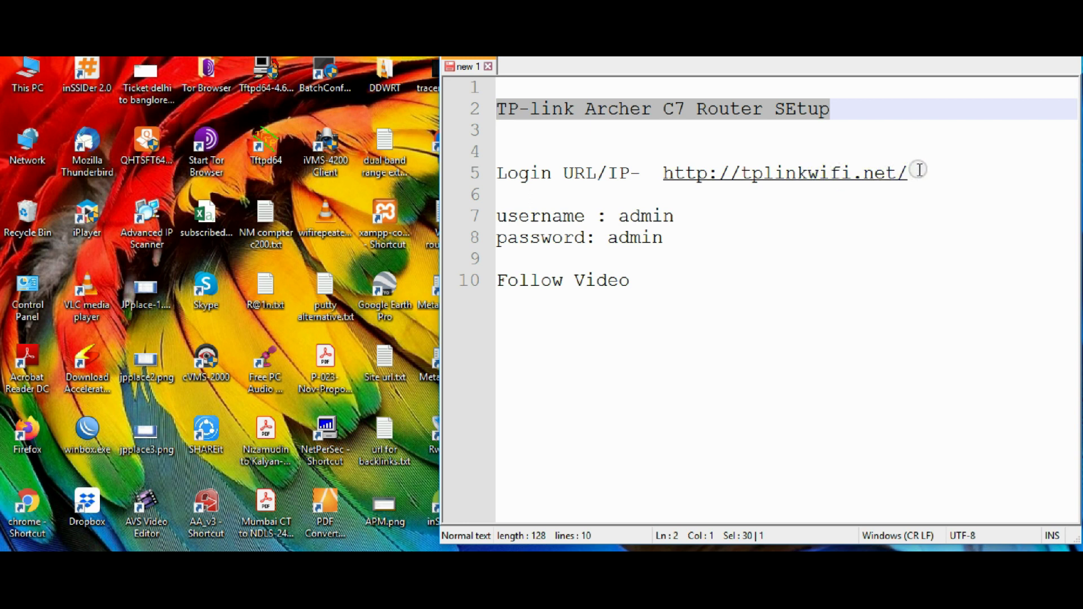
left_click_drag(925, 170, 506, 173)
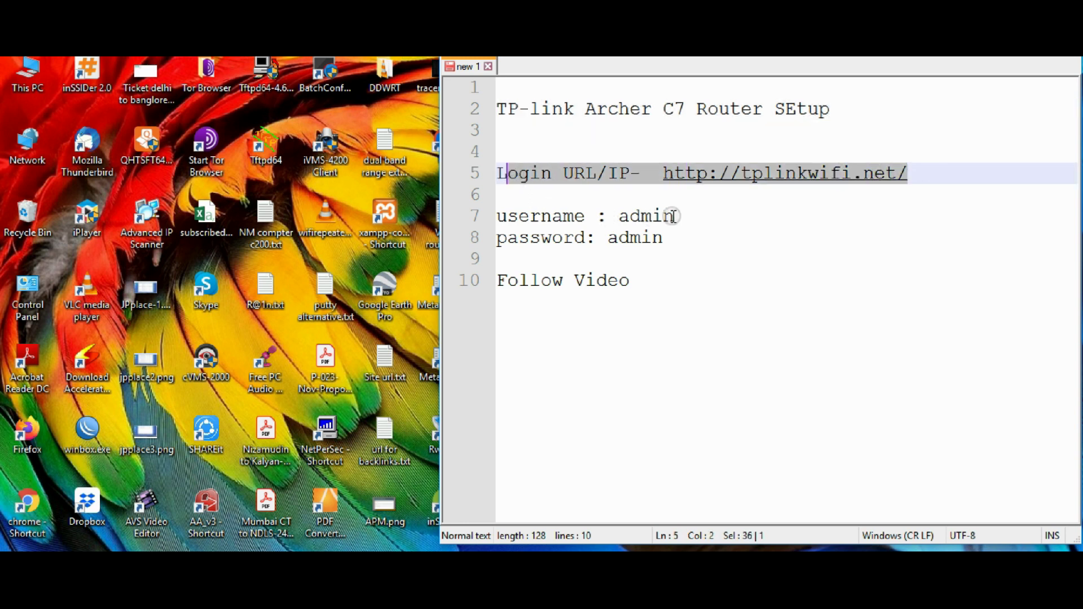
left_click_drag(653, 236, 481, 225)
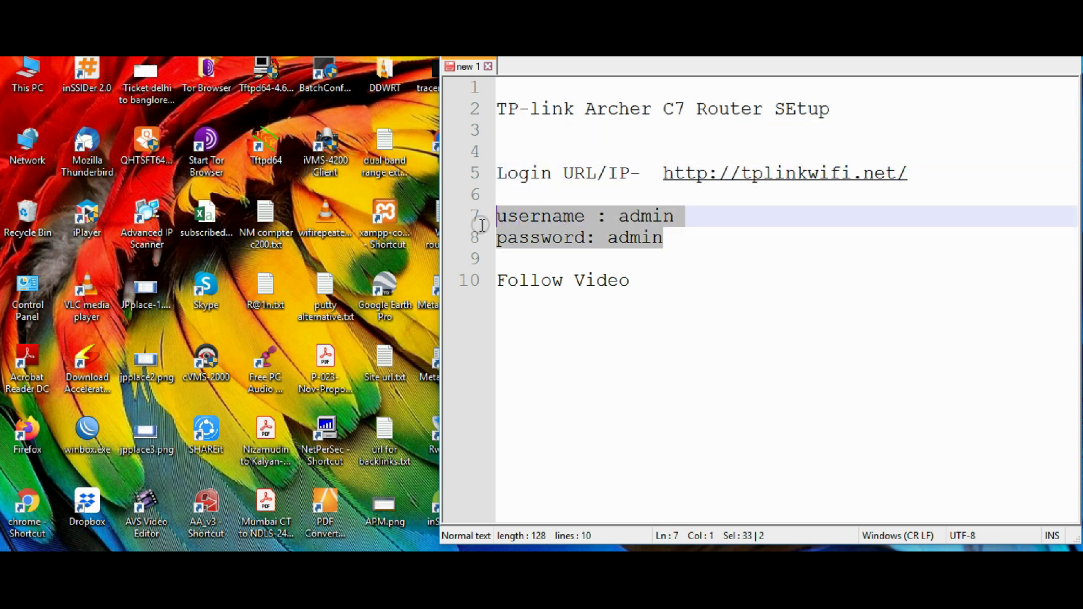
left_click(666, 294)
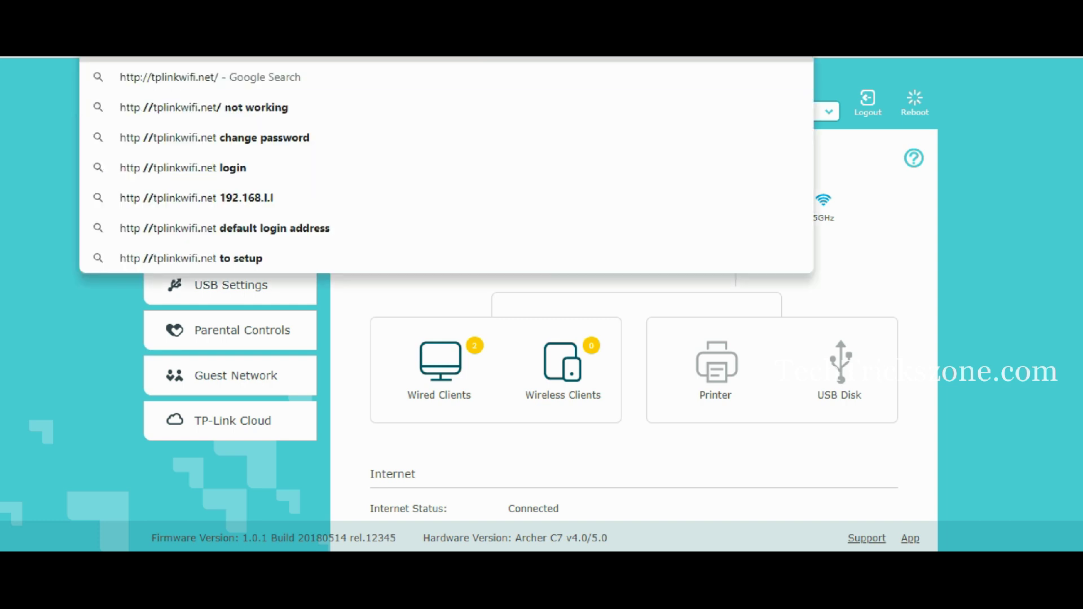
- Dismiss the address suggestions and show the router's admin page in full screen
left_click(991, 162)
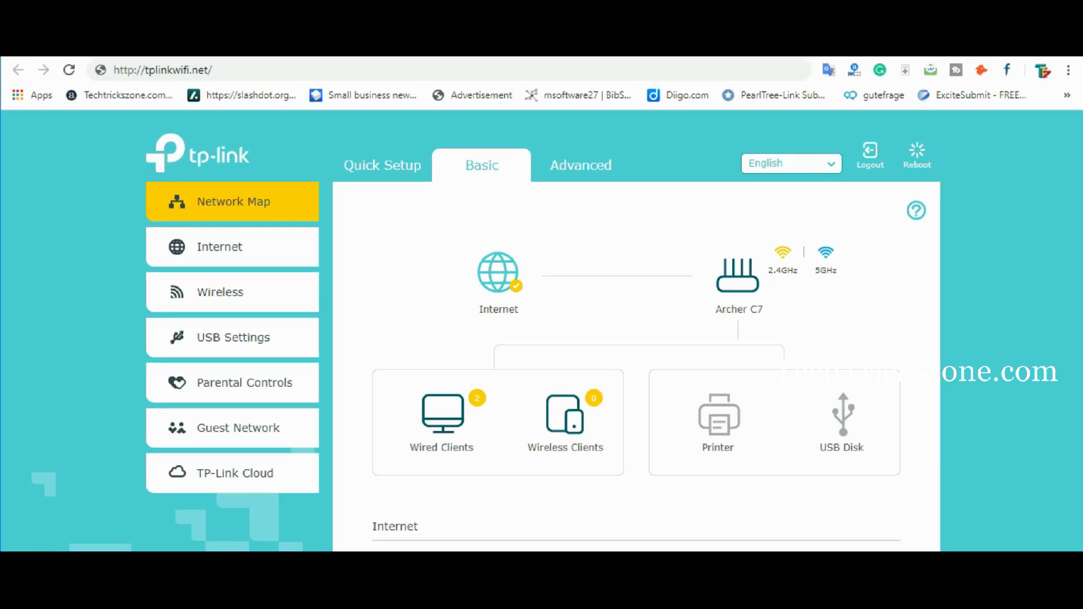
left_click(224, 68)
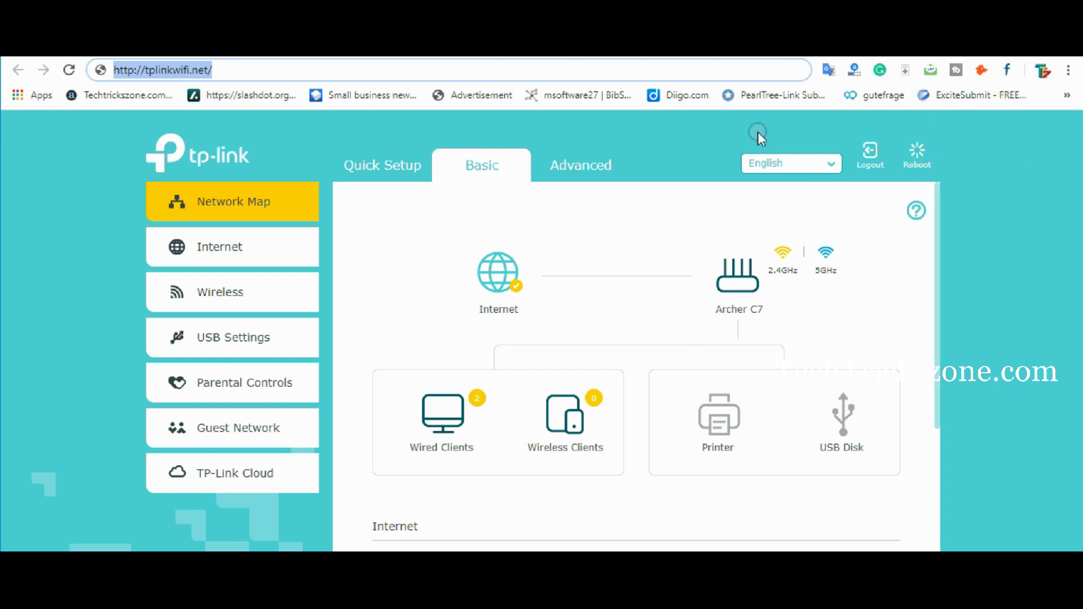
key("F11")
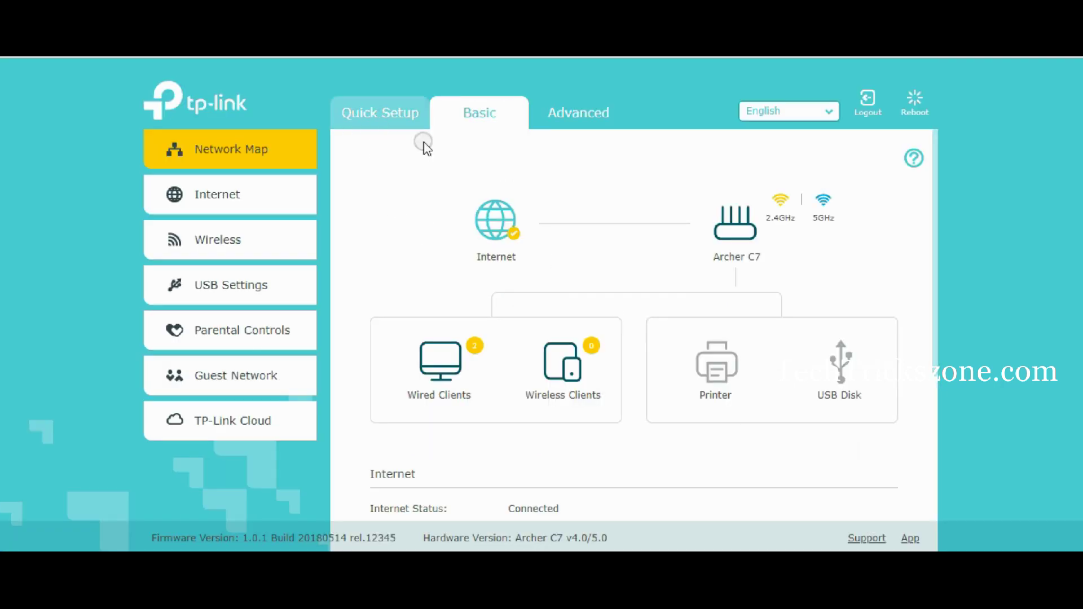
- Start Quick Setup and pick the (GMT+05:30) Madras, Calcutta, Bombay, New Delhi time zone
left_click(357, 114)
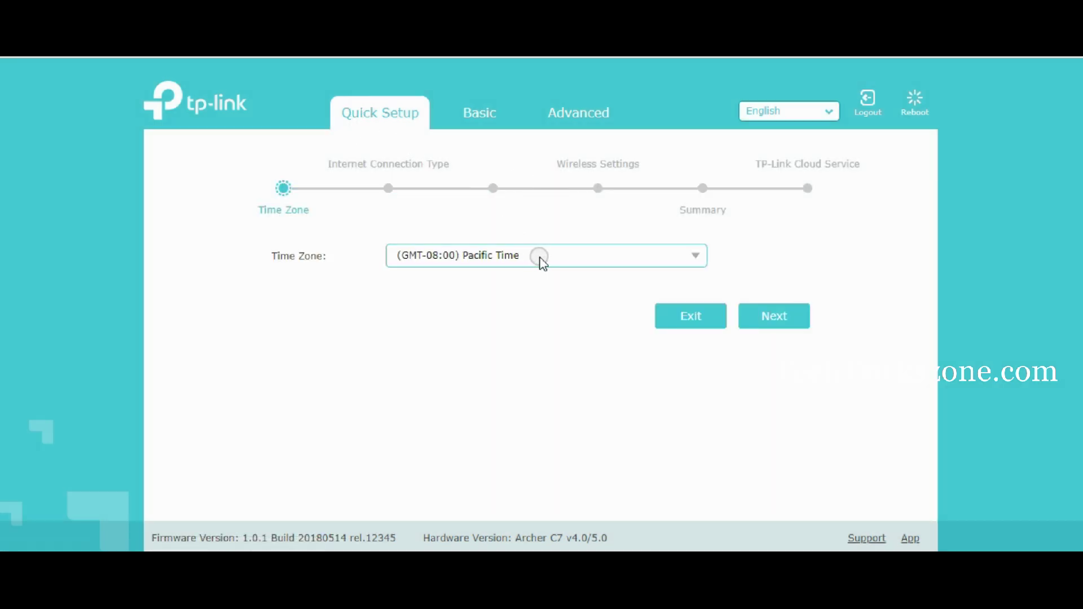
left_click(697, 259)
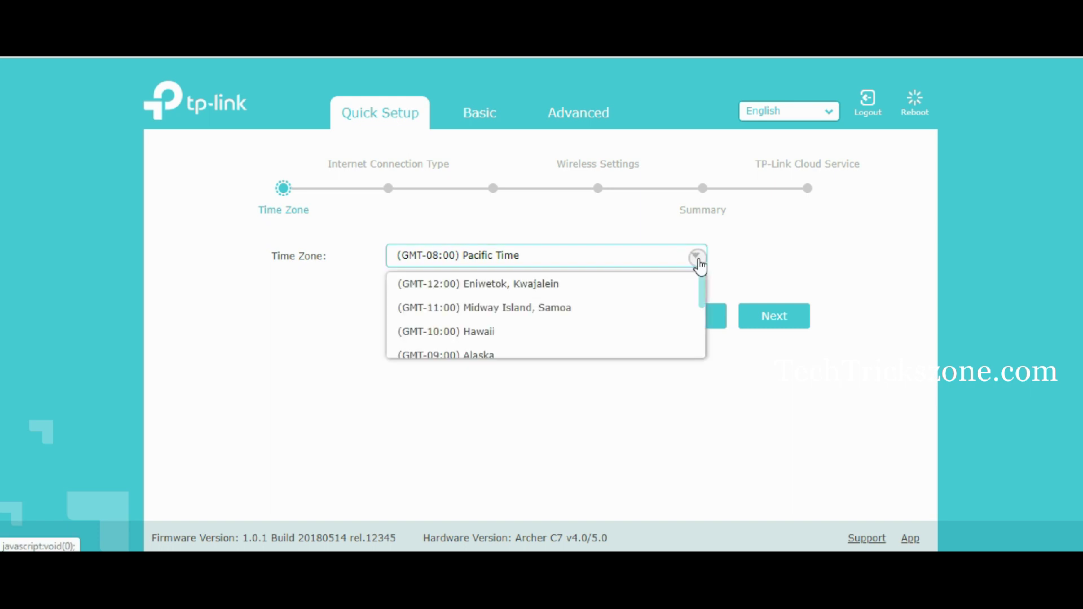
scroll(546, 411, "down", 12)
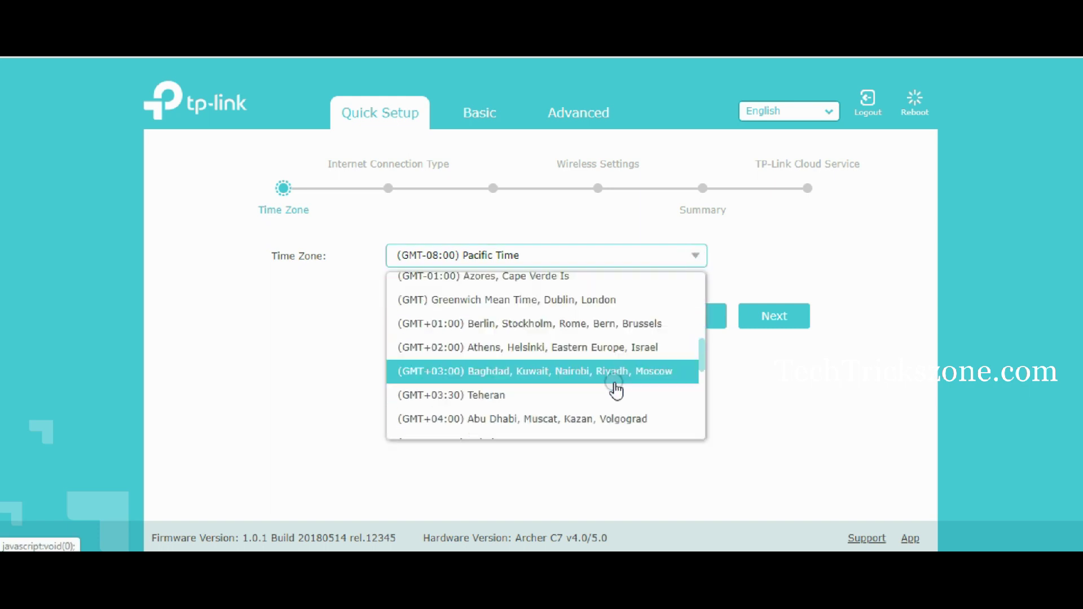
scroll(615, 390, "down", 3)
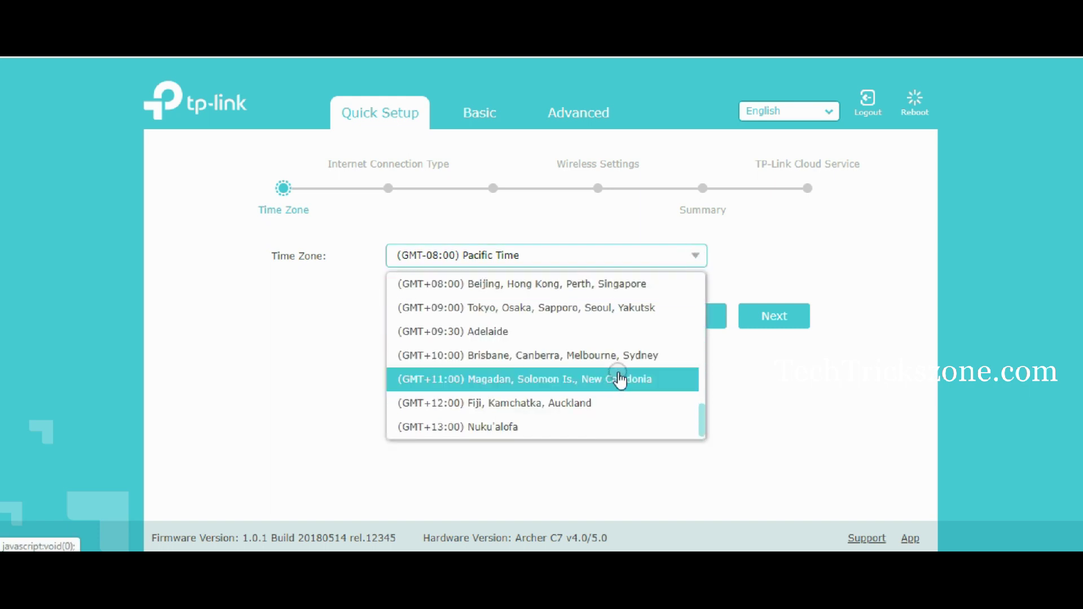
scroll(620, 377, "up", 5)
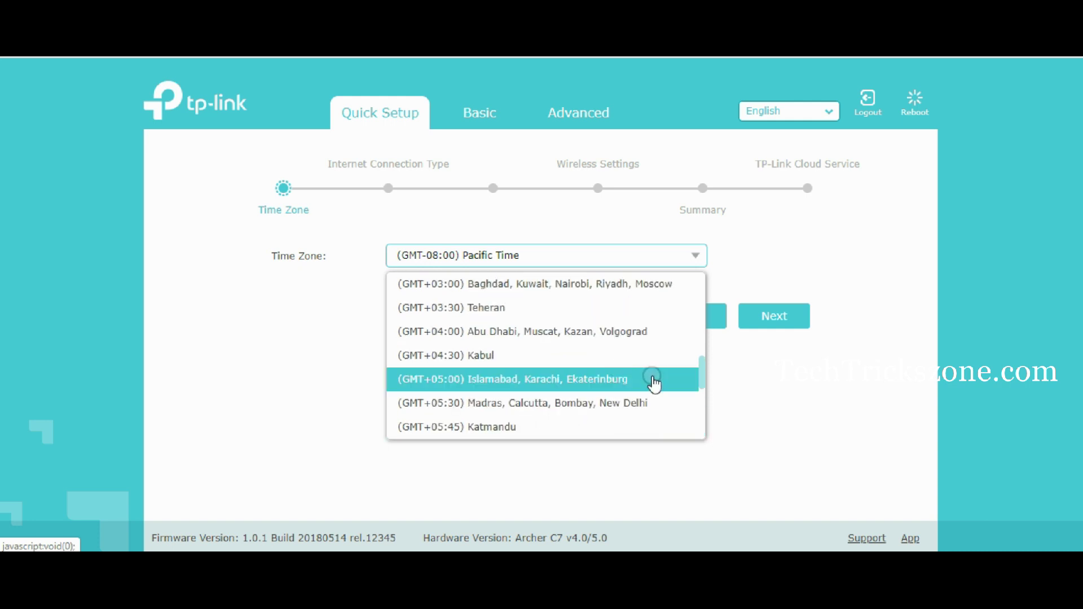
left_click(655, 403)
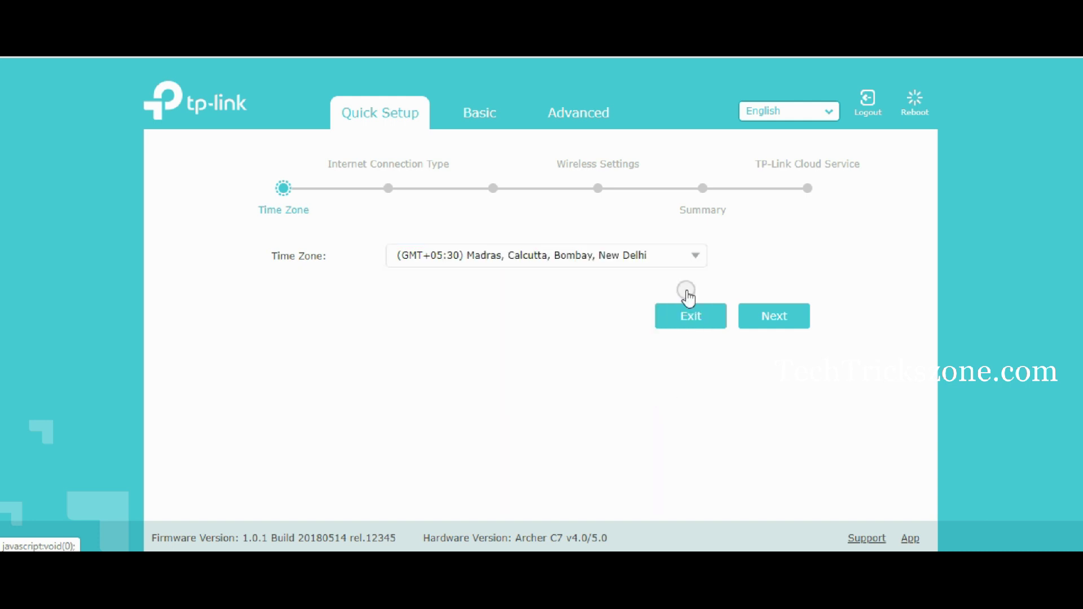
- Choose PPPoE as the internet connection type
left_click(765, 314)
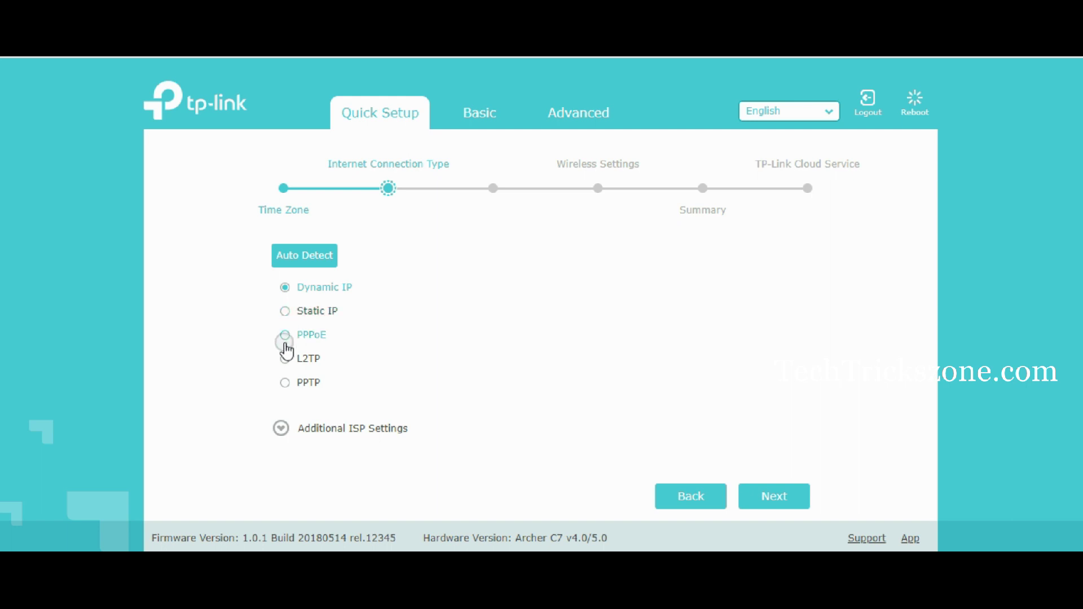
left_click(285, 336)
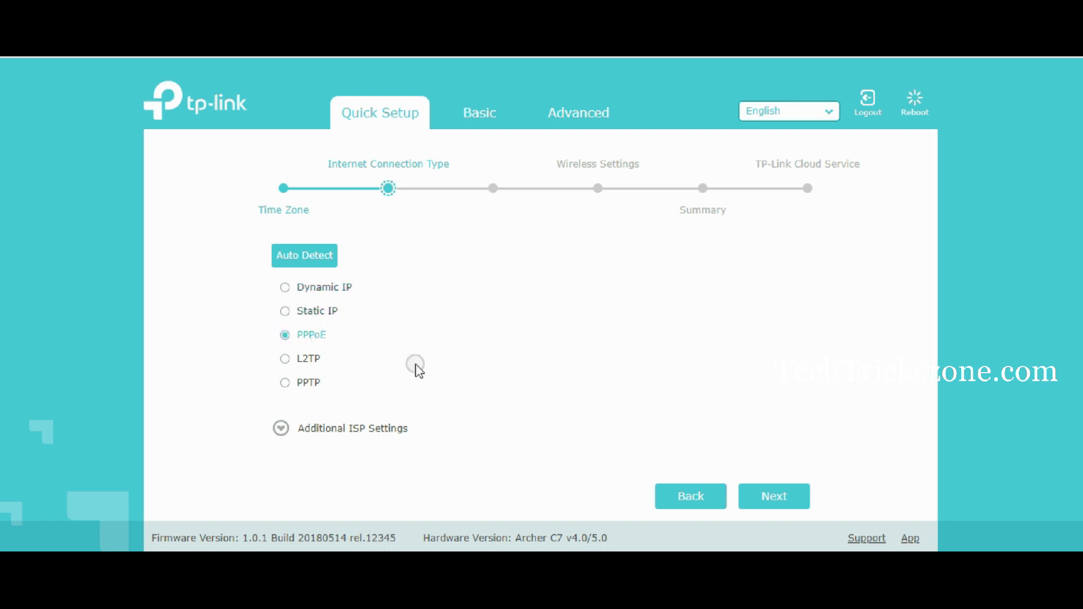
left_click(790, 502)
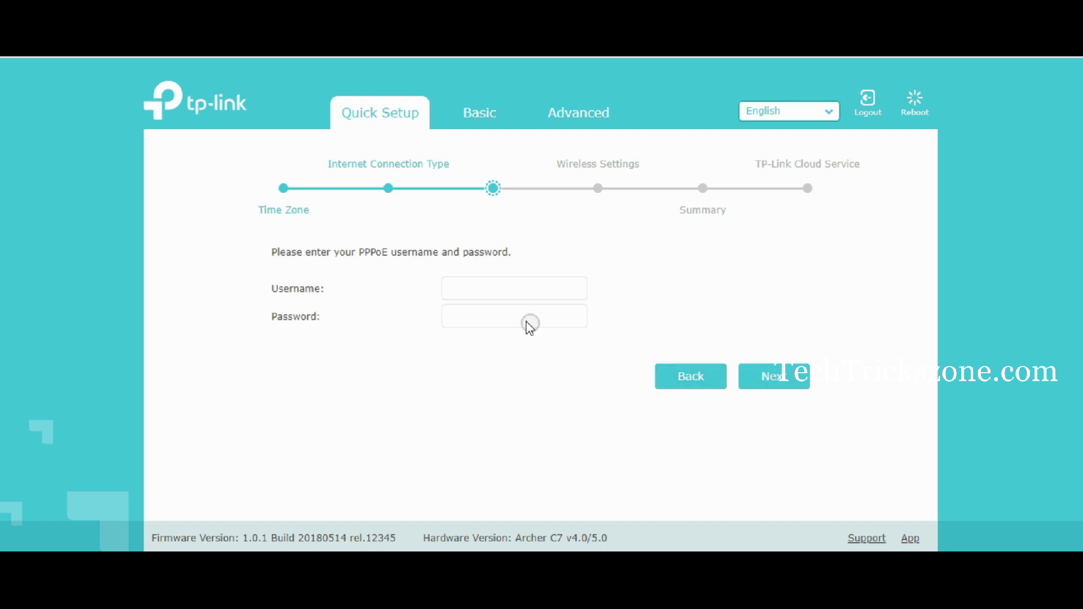
- Enter the ISP's PPPoE username and password and continue to wireless settings
left_click(503, 298)
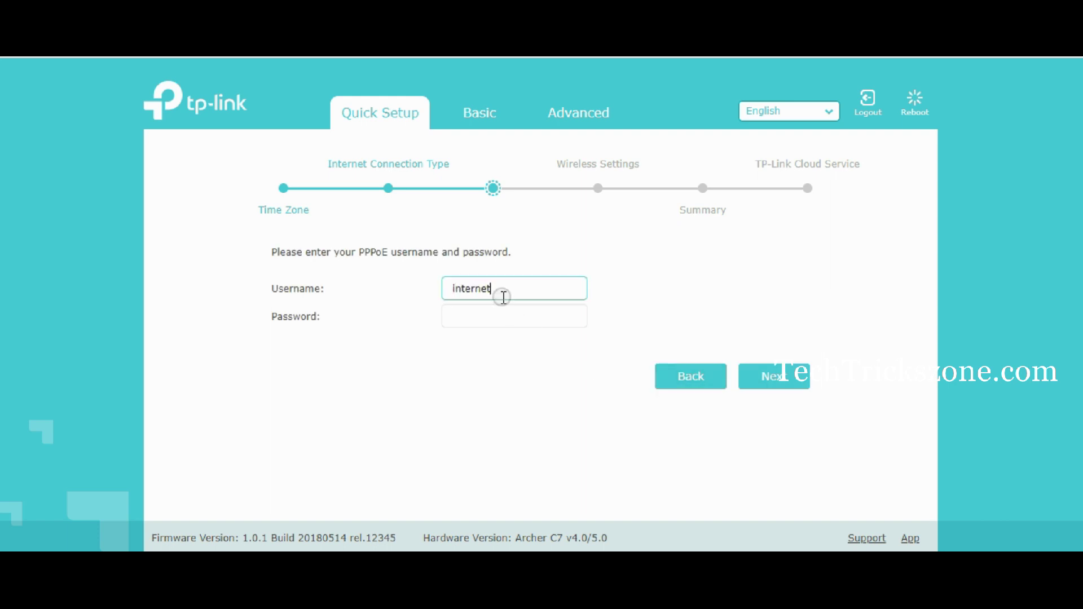
left_click(486, 315)
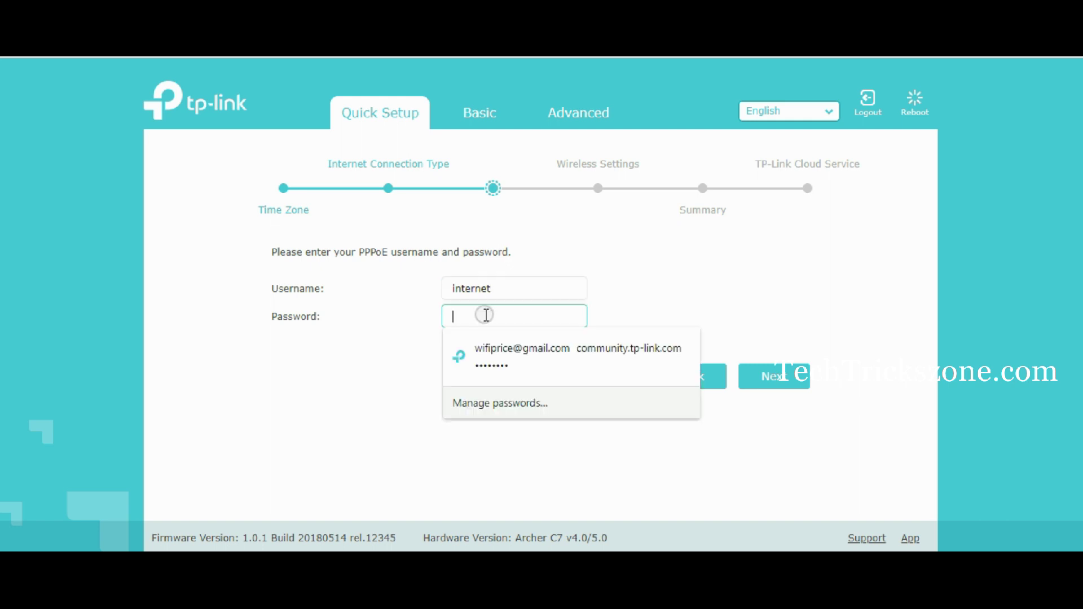
type("i")
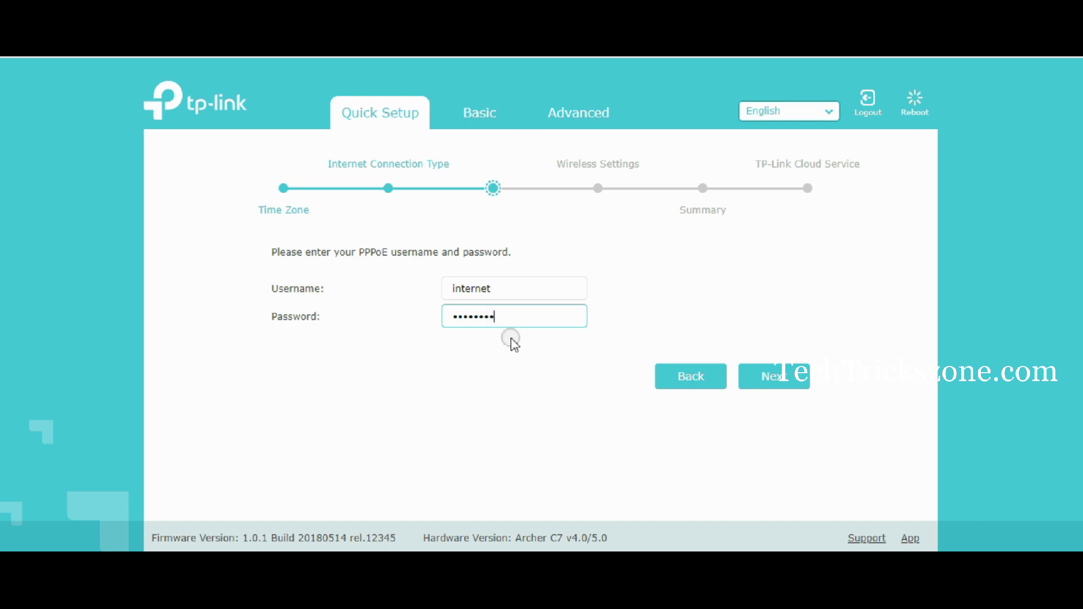
left_click(784, 386)
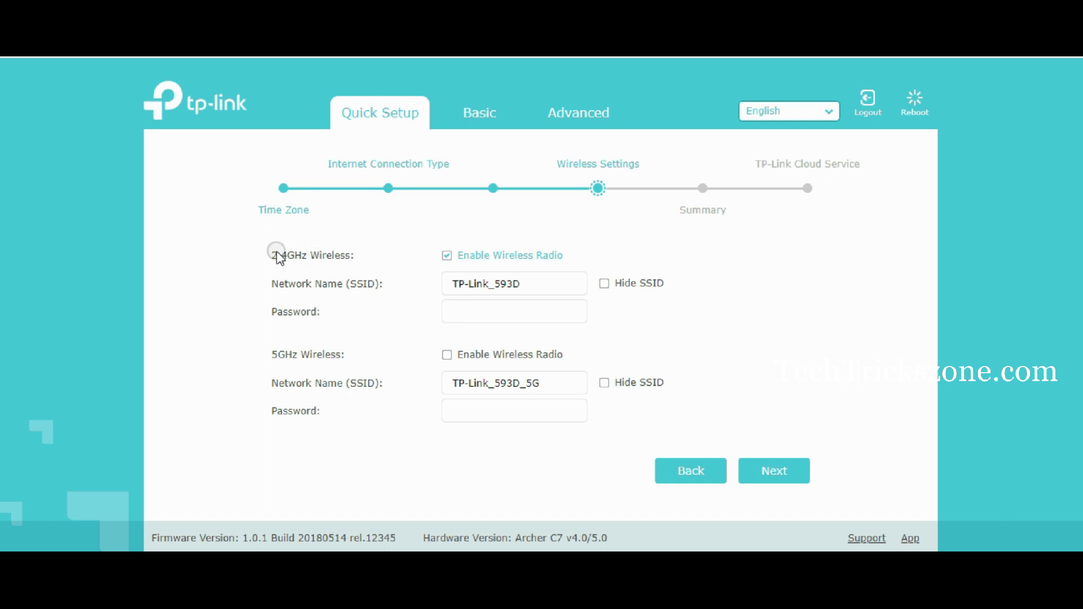
- Rename the 2.4GHz network to WIFI2.4G and enter its Wi-Fi password
left_click_drag(523, 293, 421, 282)
type("WIFI2.4G")
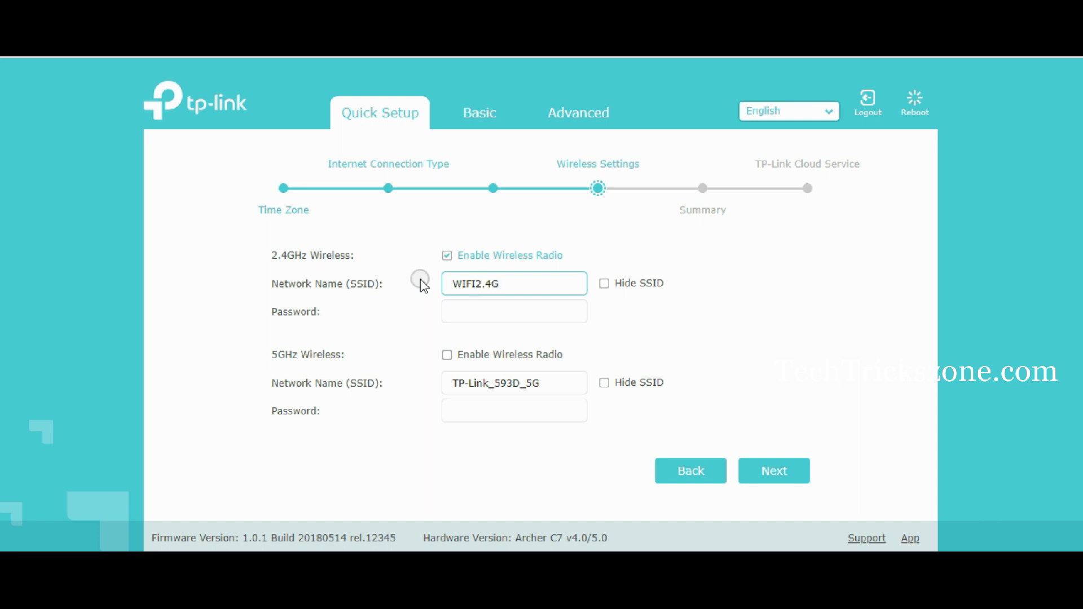
left_click(466, 313)
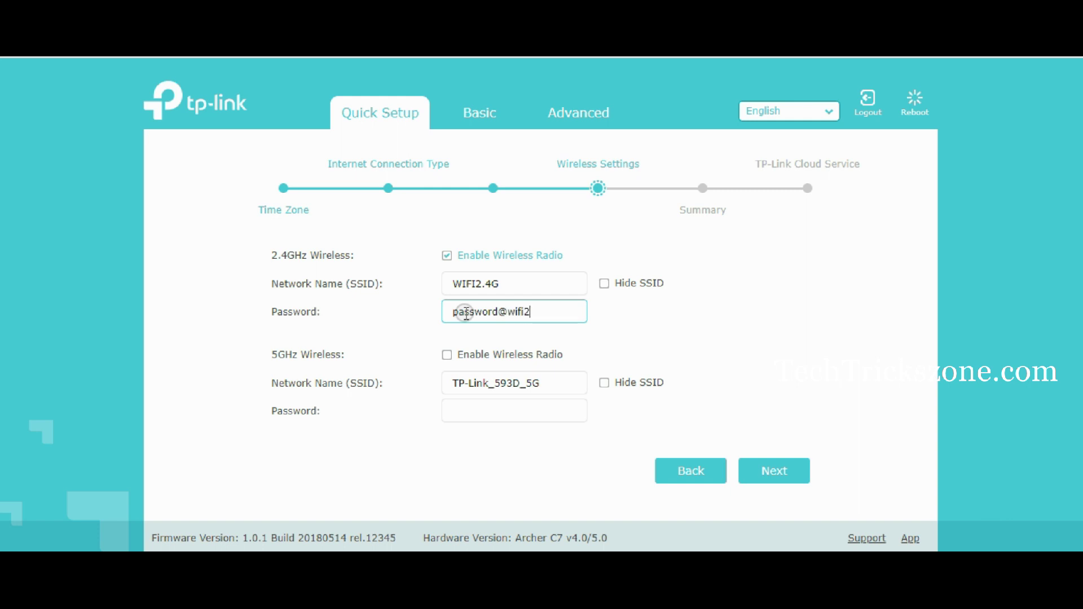
- Enable the 5GHz radio, name it WiFi5G and enter its Wi-Fi password
left_click(446, 355)
triple_click(558, 382)
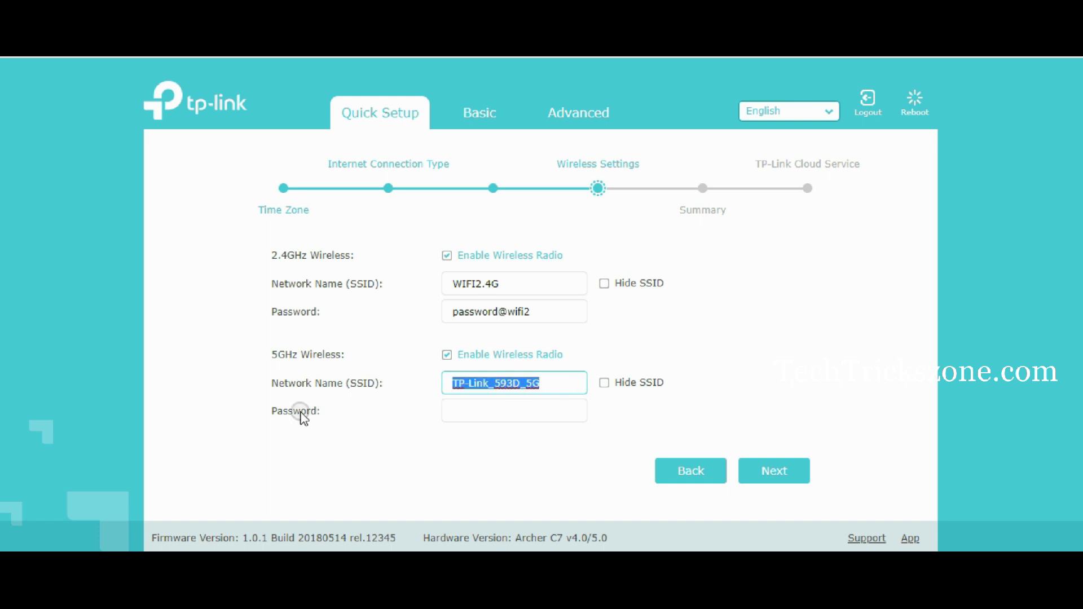
type("WiFi5G")
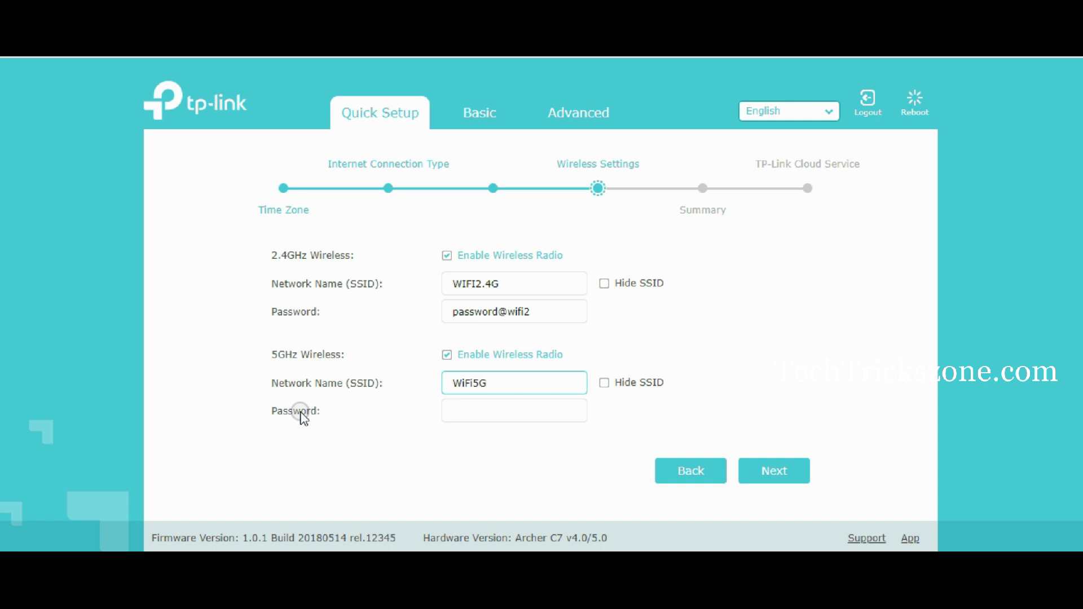
left_click(463, 415)
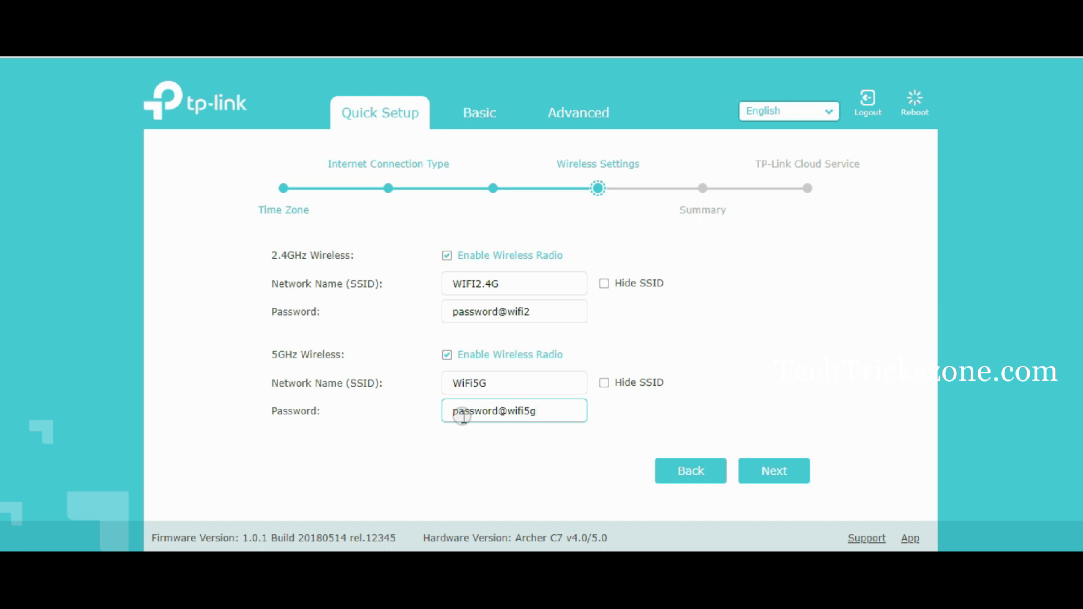
- Review the summary, save the Quick Setup settings, and choose Log In Later for TP-Link Cloud
left_click(799, 478)
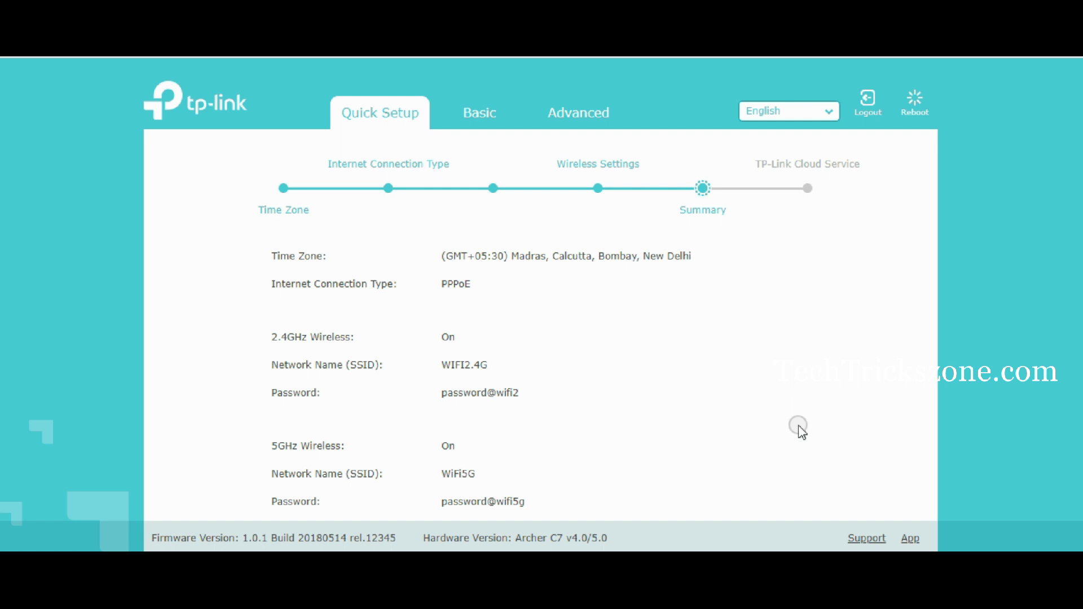
scroll(788, 413, "down", 2)
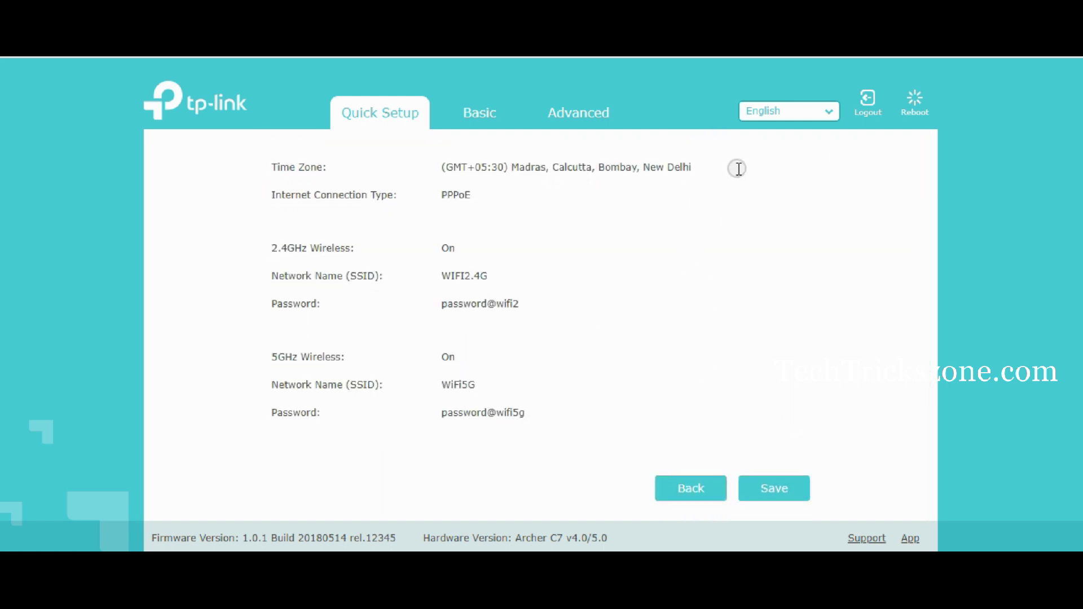
left_click(780, 495)
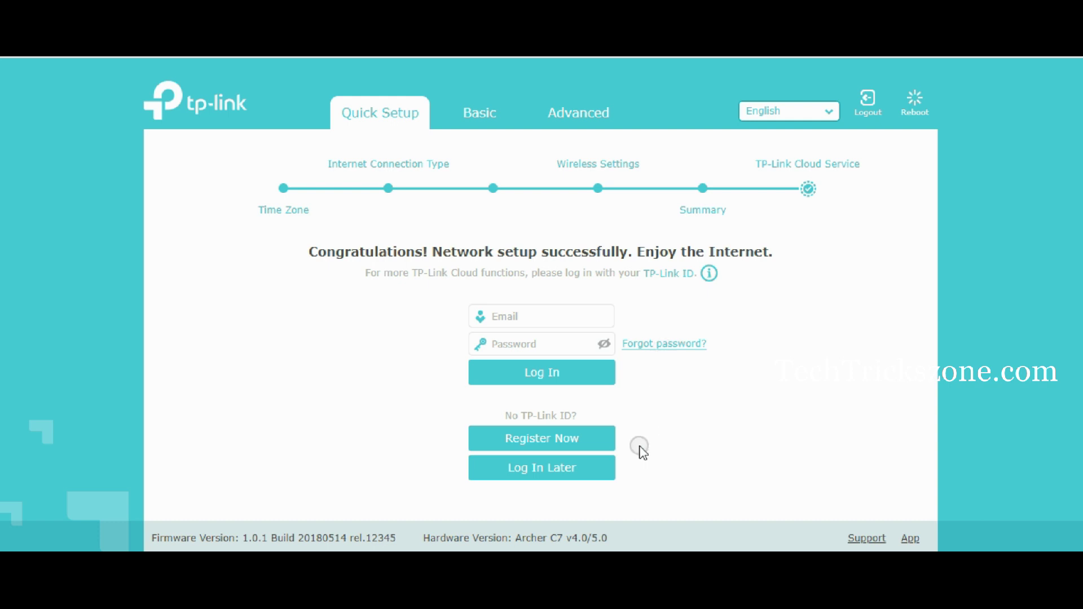
left_click(575, 469)
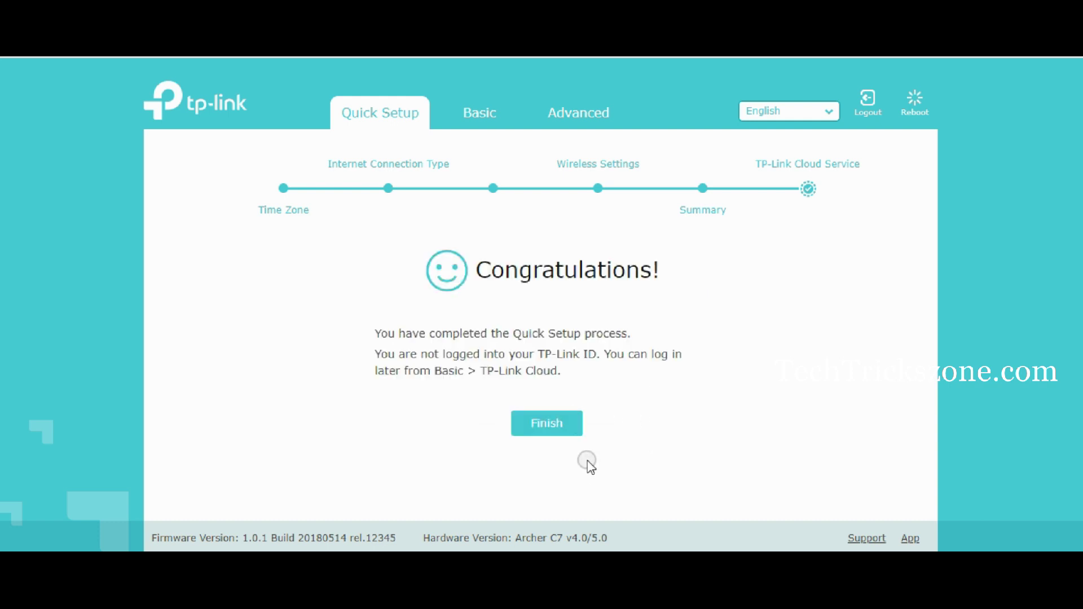
- Finish Quick Setup, open Advanced > Guest Network, and leave guest local-network access off
left_click(545, 432)
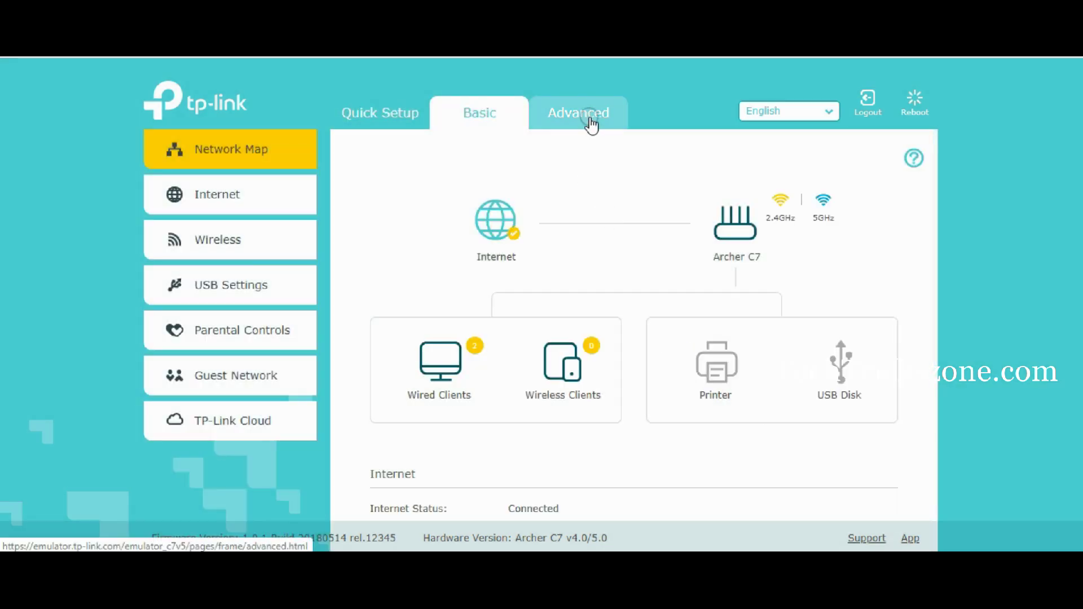
left_click(590, 120)
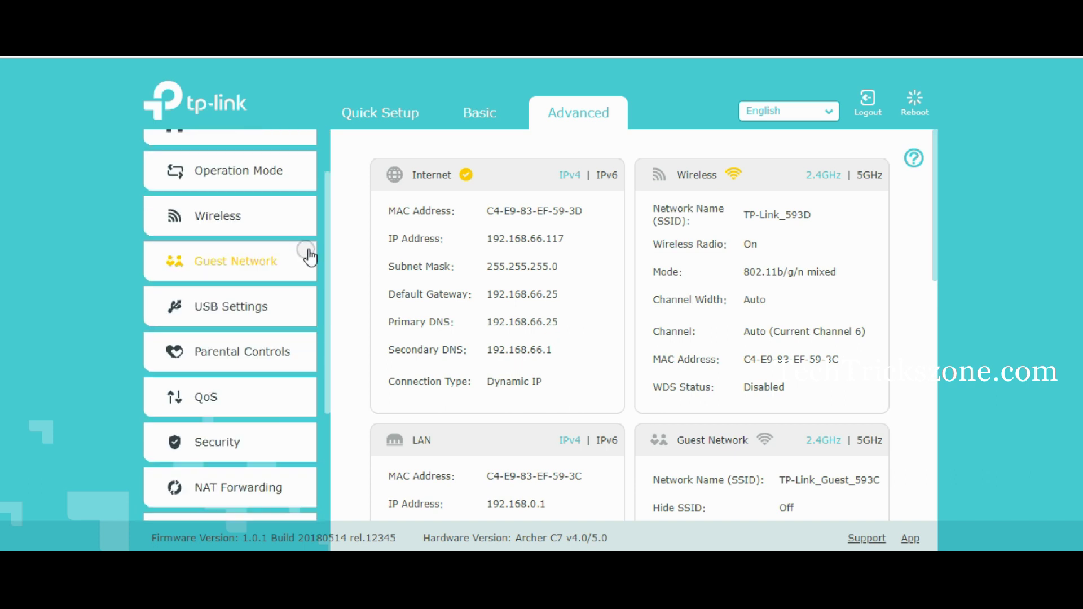
scroll(675, 270, "down", 8)
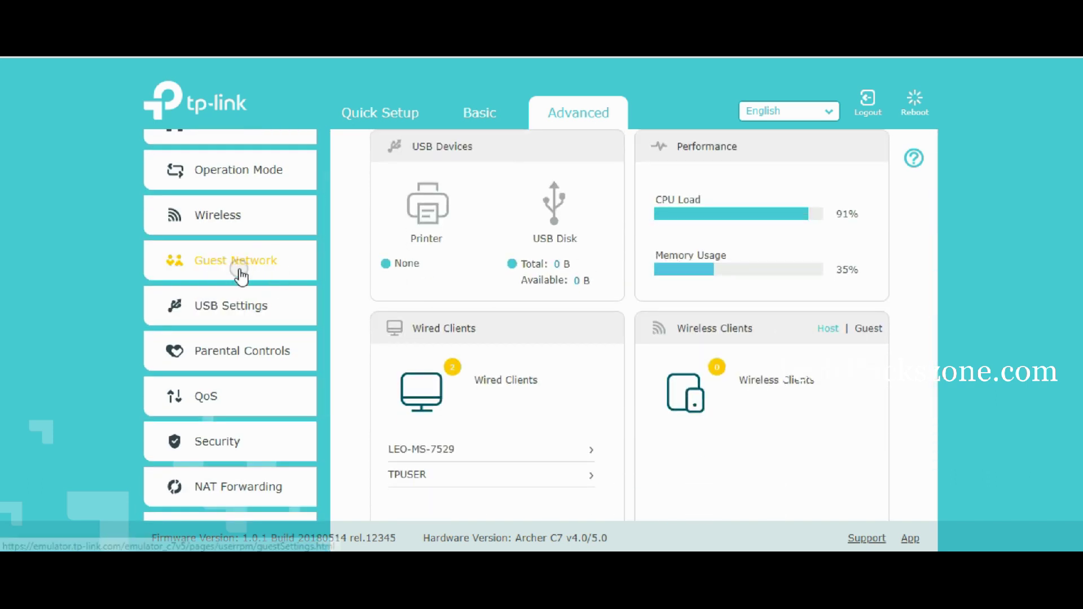
left_click(241, 273)
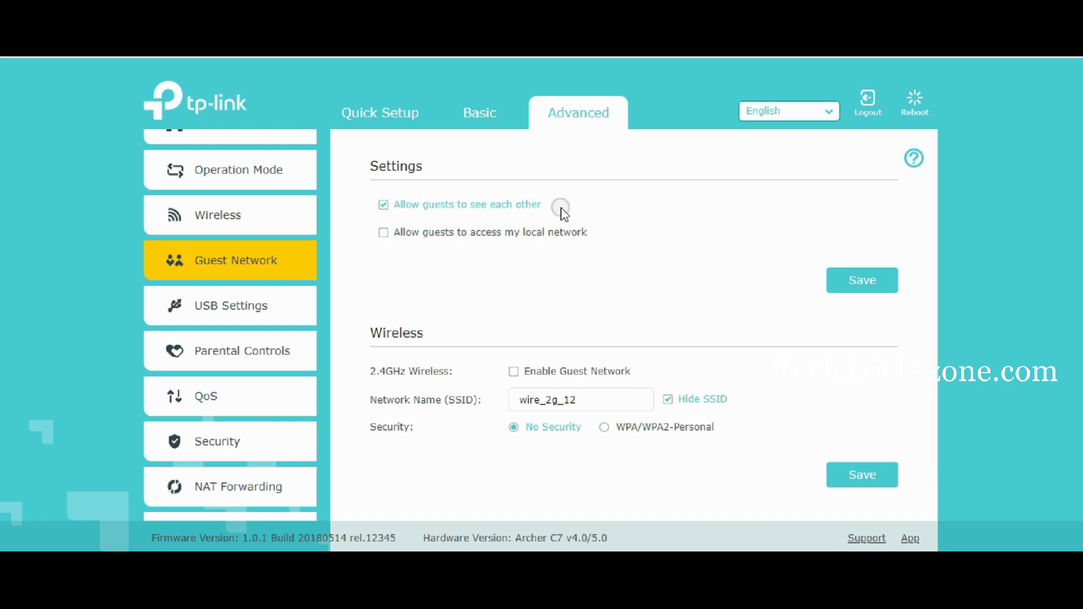
left_click(380, 231)
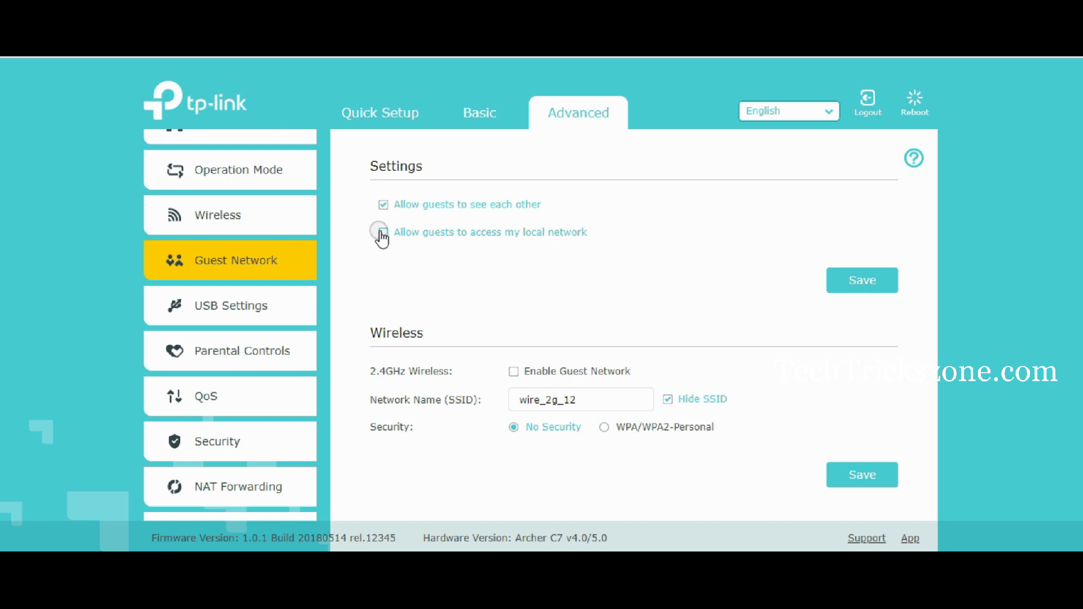
left_click(381, 237)
- Rename the guest network WiFiGuest, enable it with WPA/WPA2-Personal and a password, then save
scroll(874, 295, "down", 1)
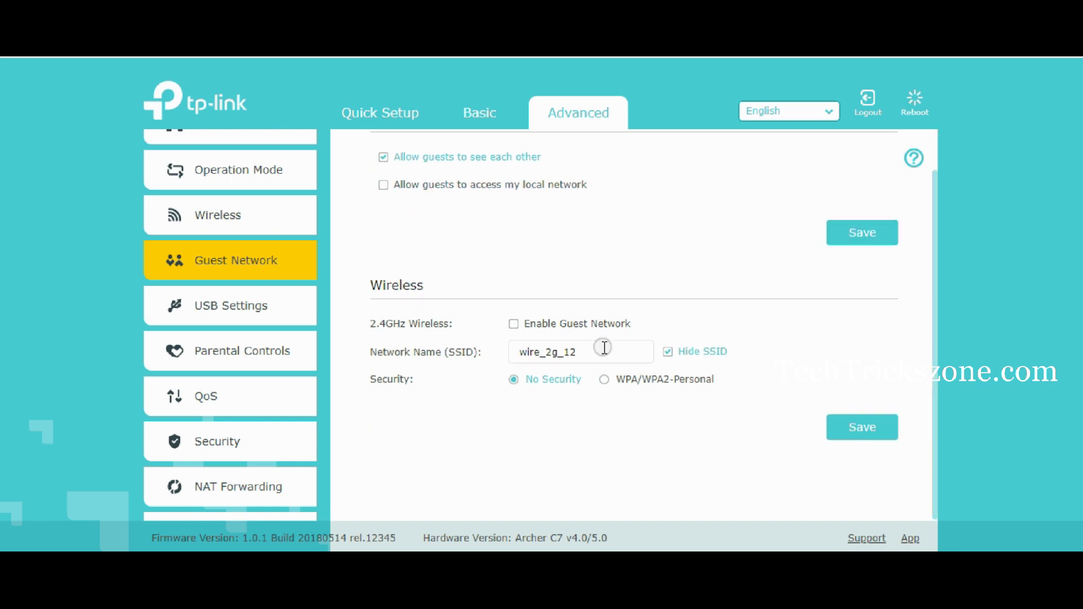
left_click_drag(604, 347, 457, 366)
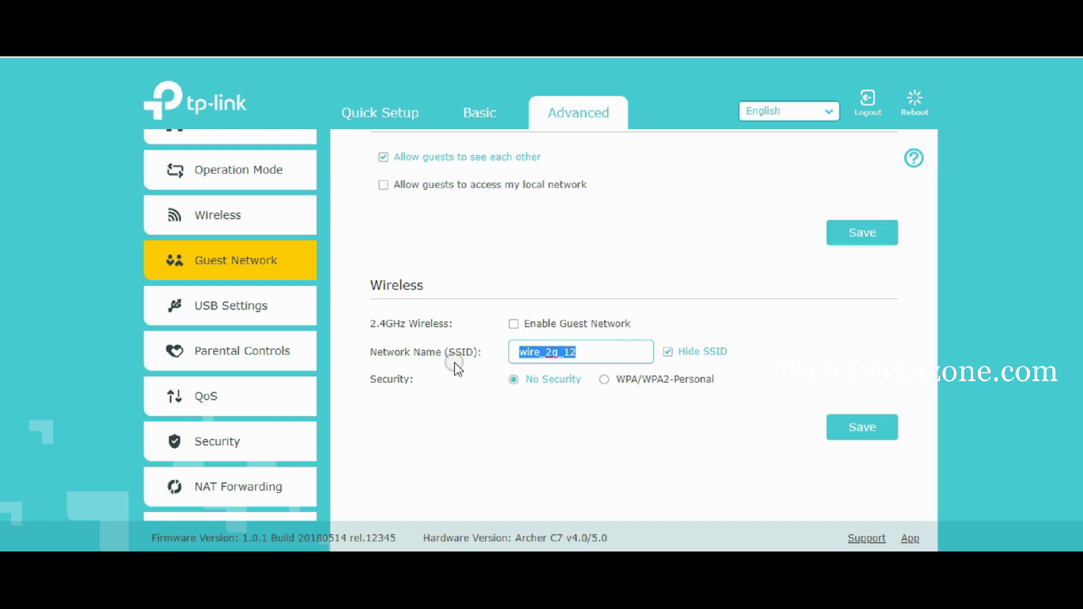
type("WiFiGuest")
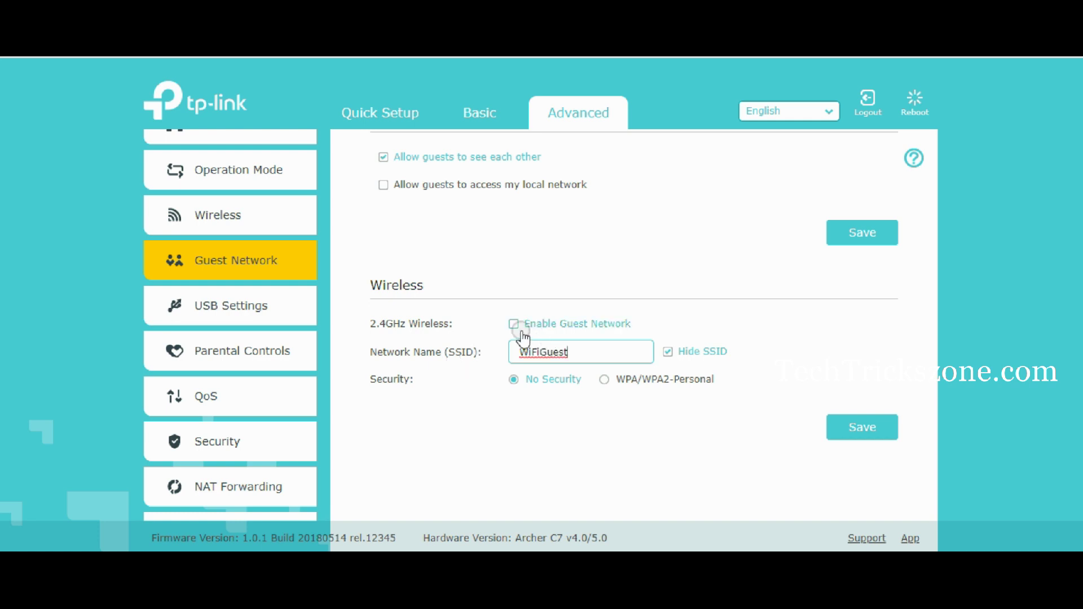
left_click(513, 324)
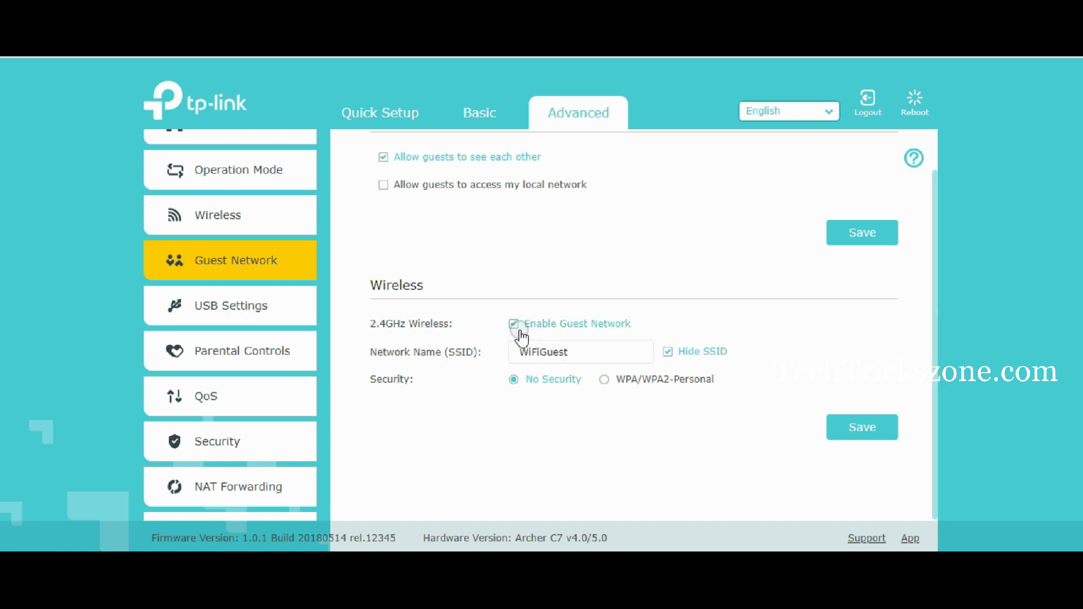
left_click(605, 379)
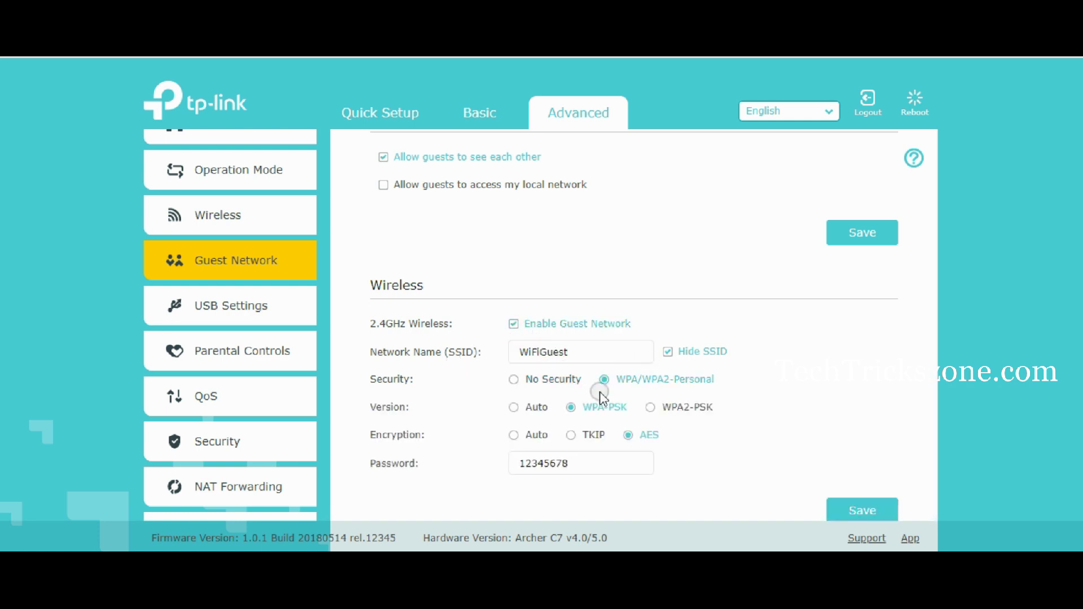
left_click_drag(581, 462, 345, 502)
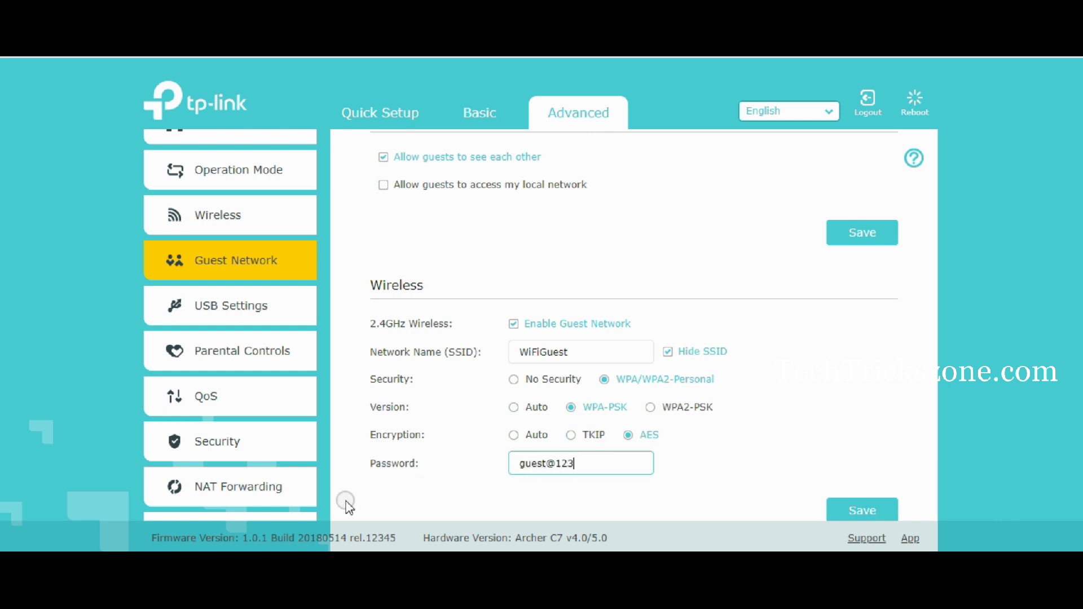
scroll(406, 465, "down", 2)
left_click(855, 442)
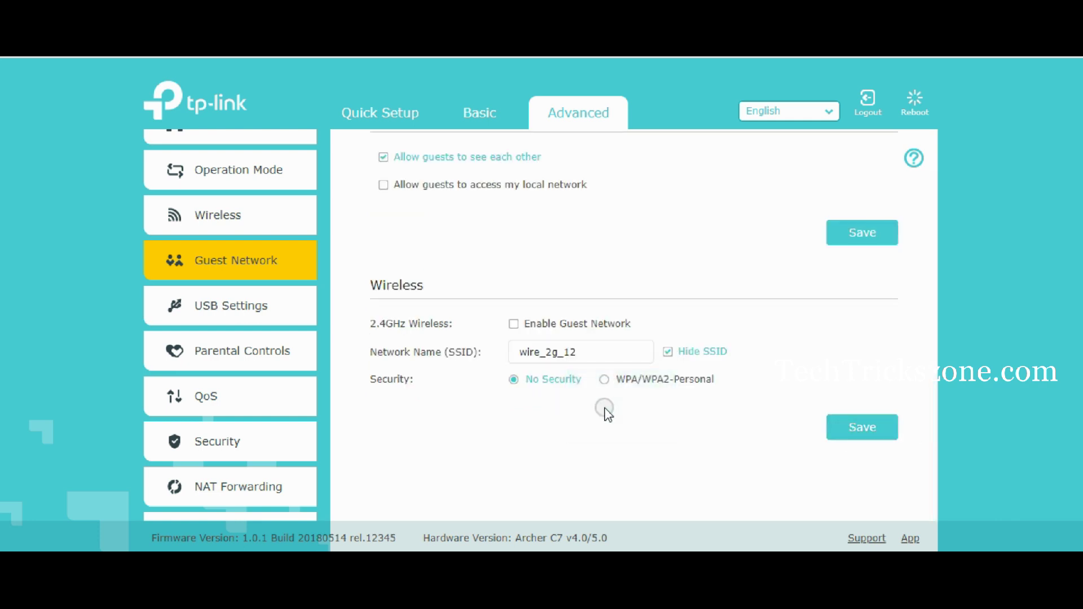
- Enable the 2.4GHz guest network and go to System Tools > Time Settings
left_click(513, 324)
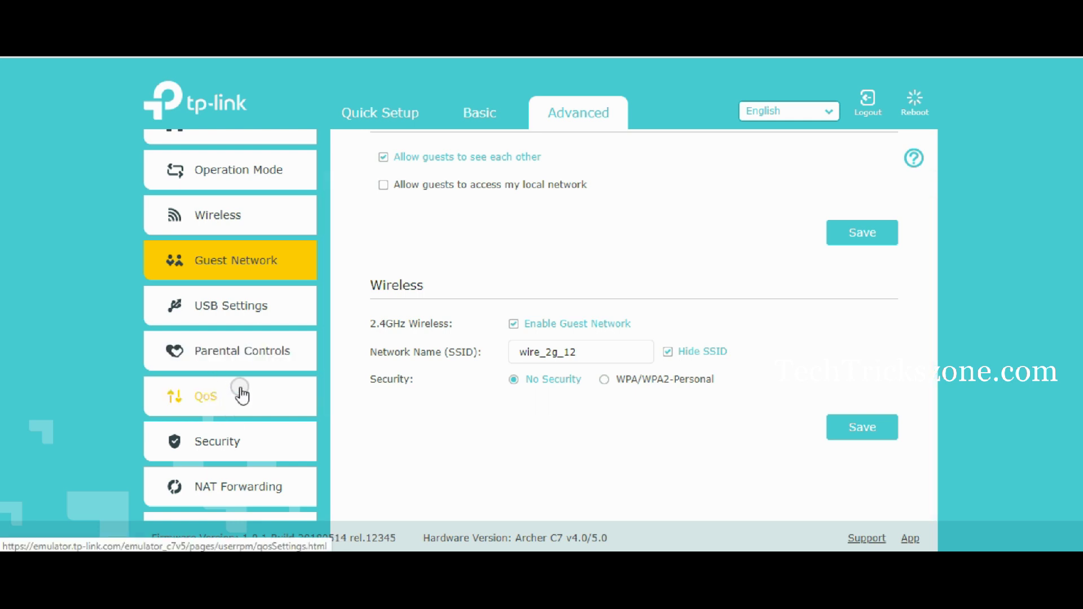
scroll(264, 440, "down", 3)
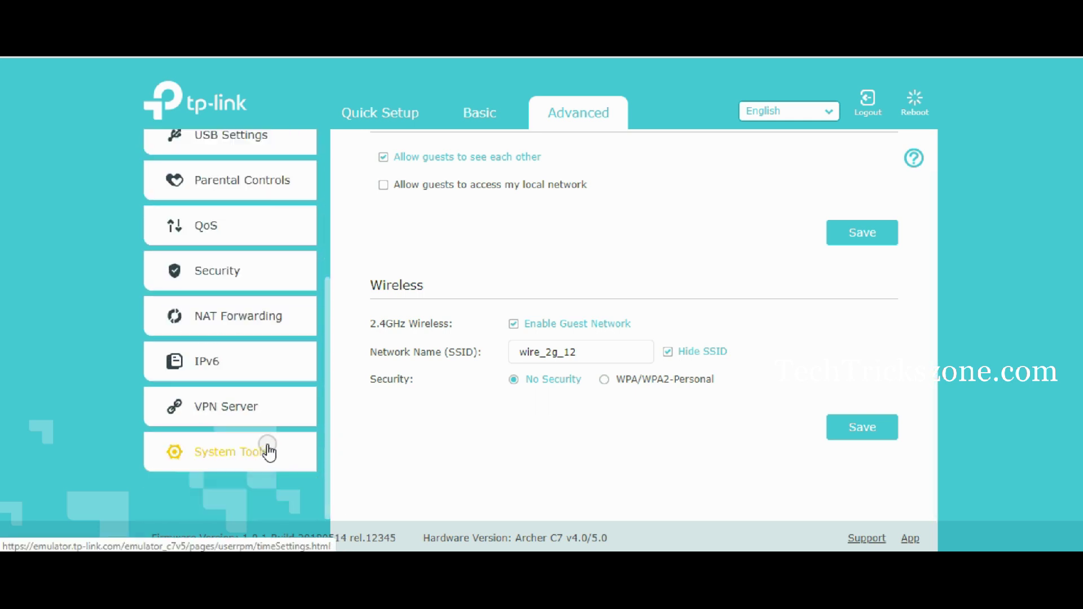
left_click(266, 451)
scroll(288, 474, "down", 1)
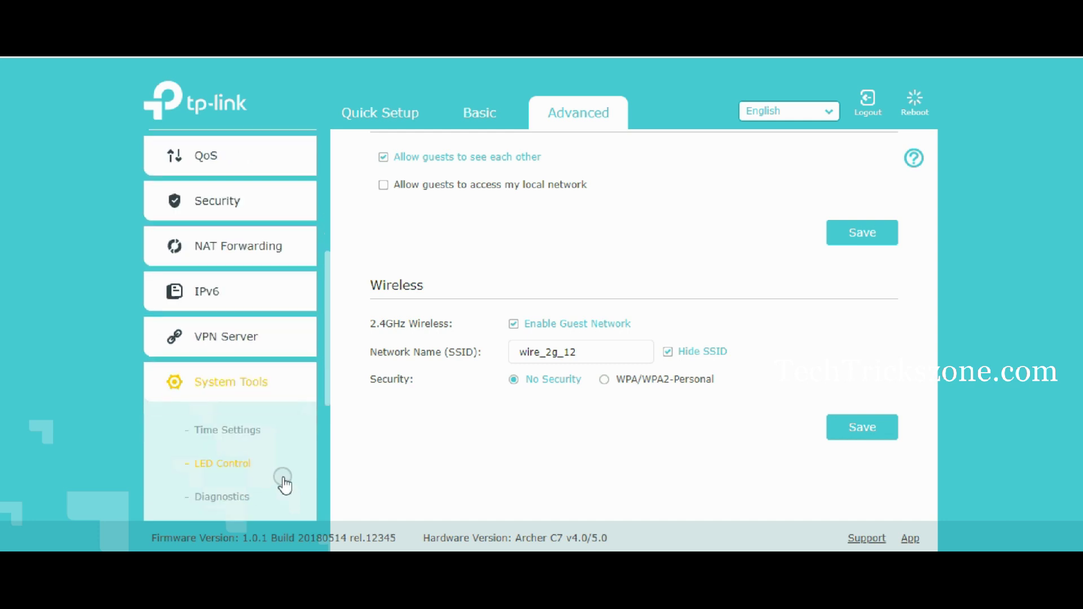
left_click(242, 465)
scroll(244, 474, "down", 1)
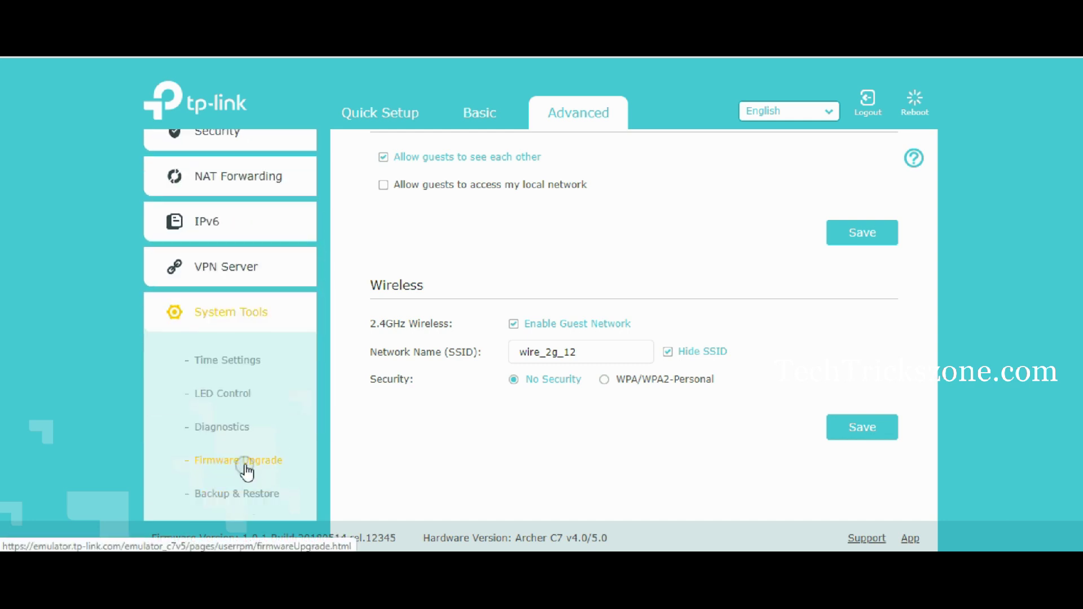
left_click(242, 385)
left_click(240, 361)
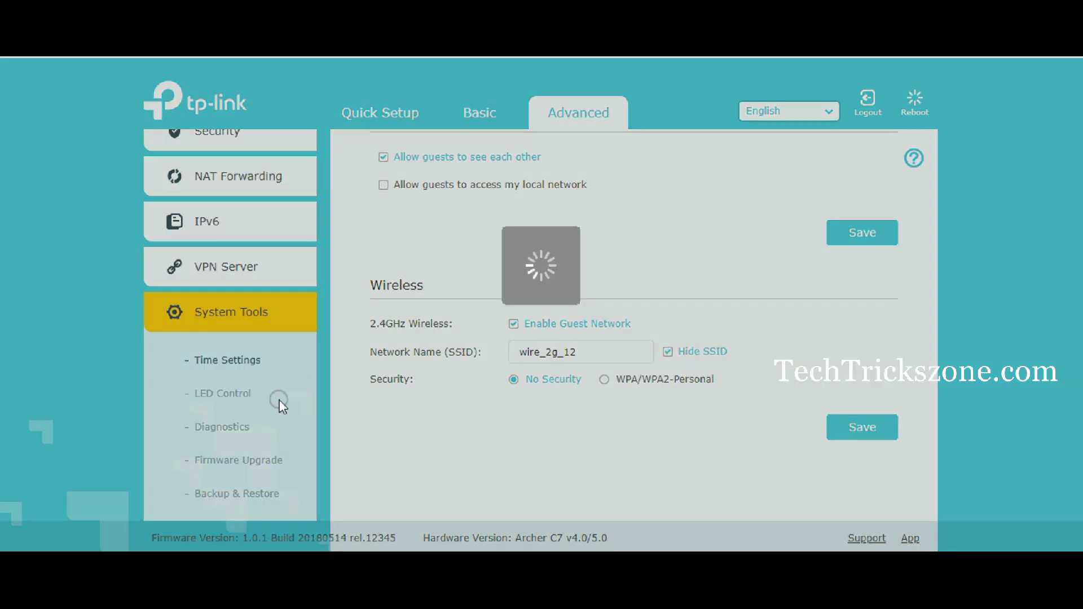
scroll(520, 351, "down", 1)
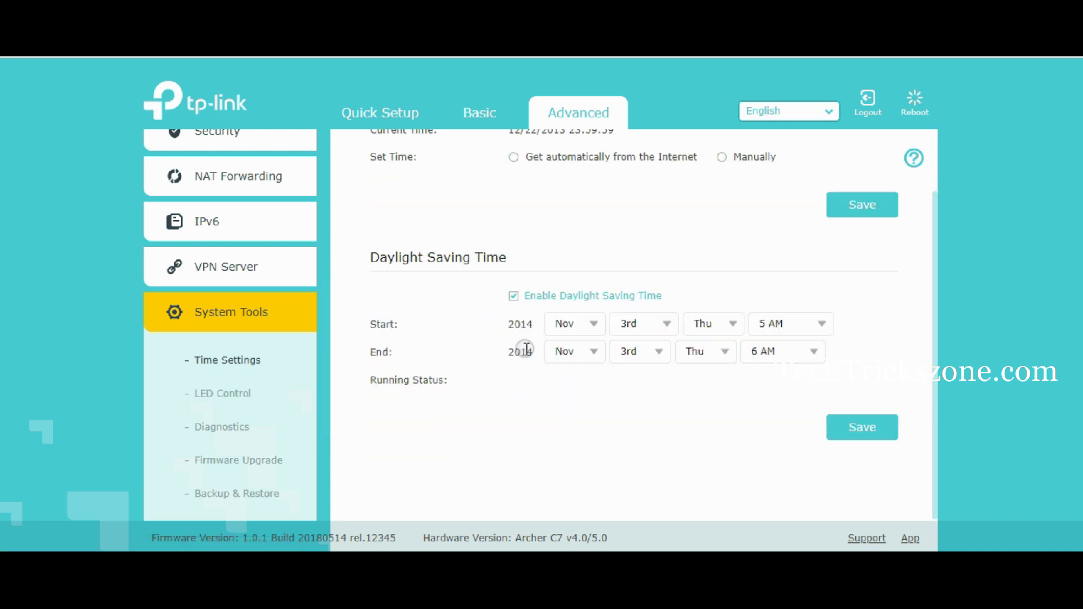
scroll(271, 454, "down", 1)
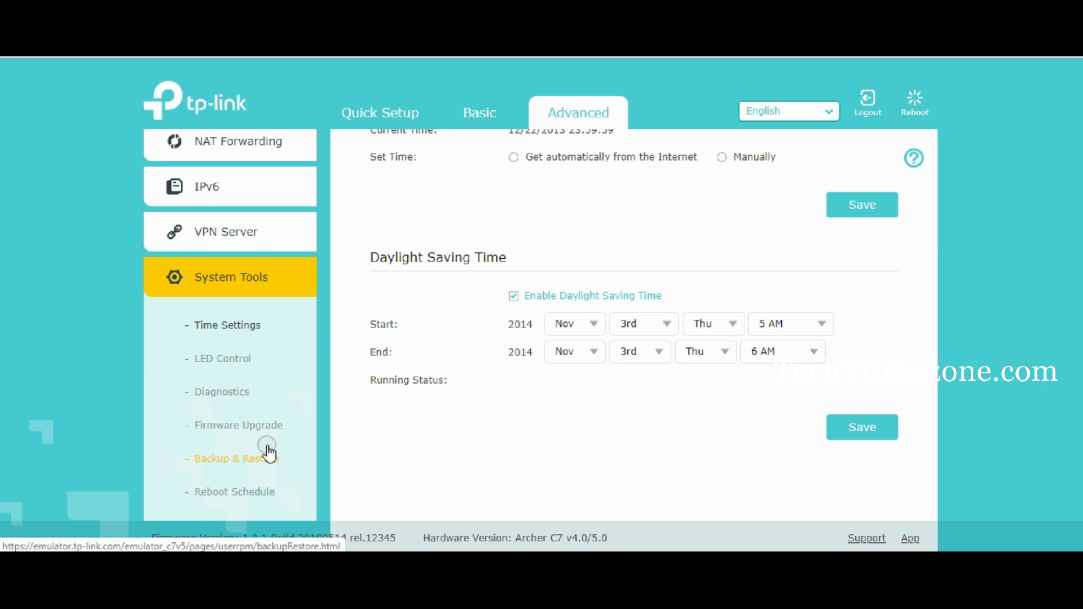
scroll(269, 453, "down", 2)
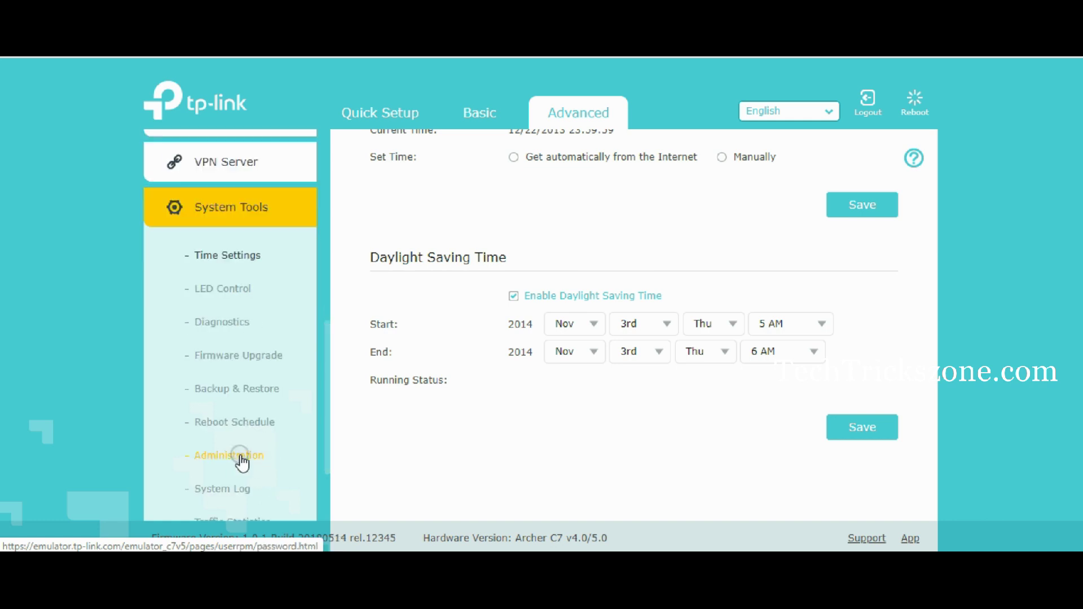
- Open System Tools > Administration and enter the current admin password
left_click(239, 457)
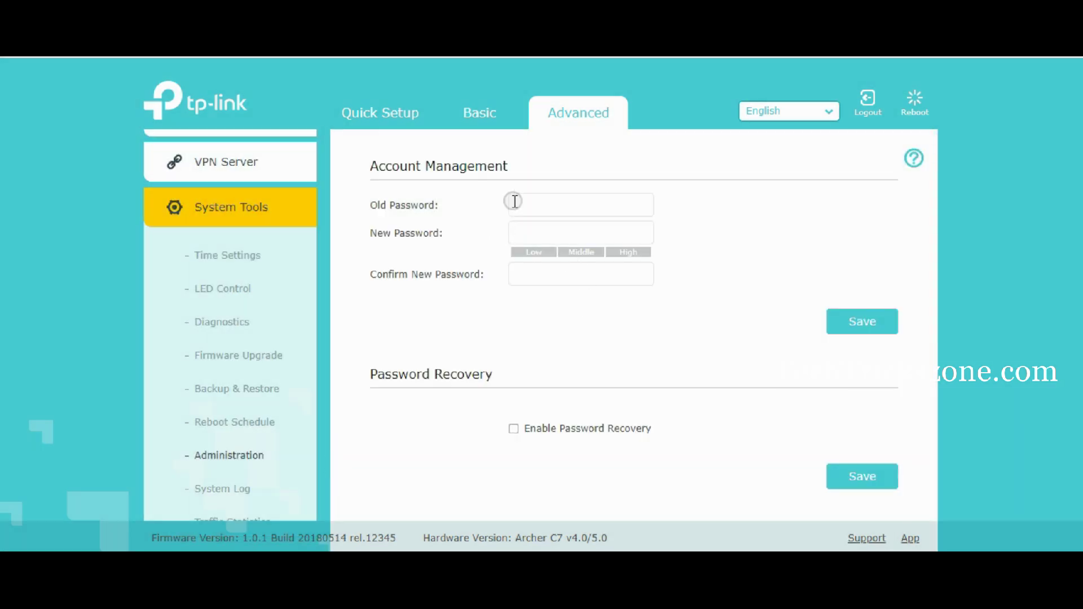
left_click(513, 202)
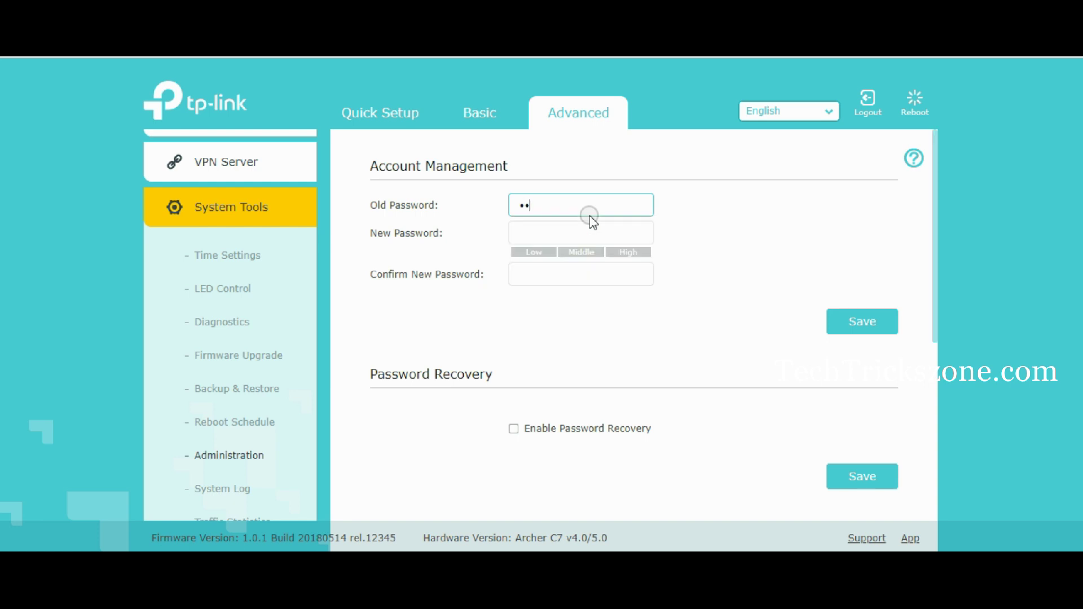
key("Tab")
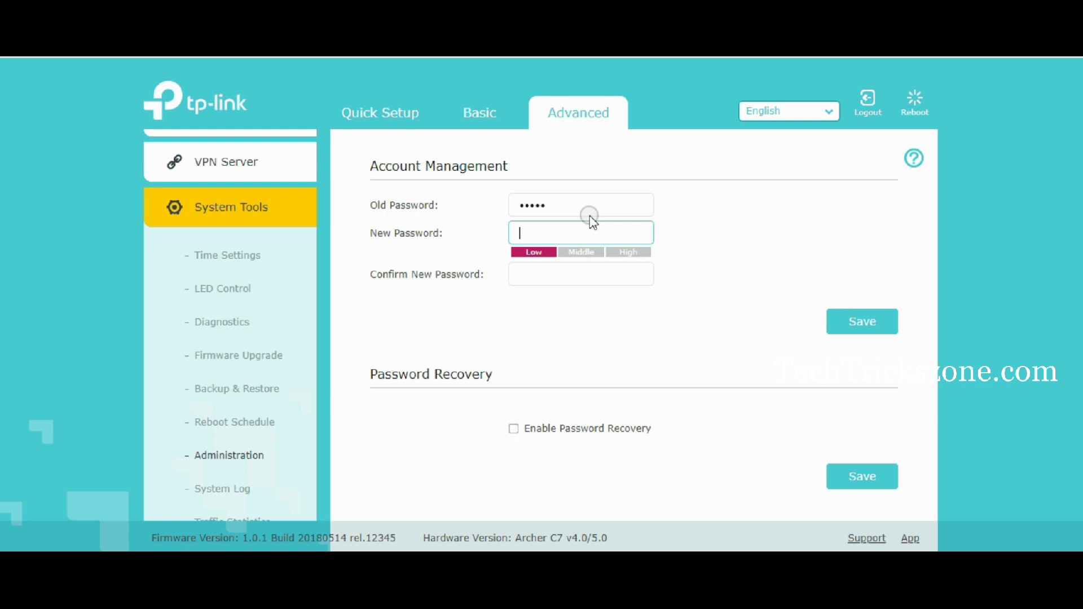
- Fill in the New Password and Confirm New Password fields, retyping entries to correct them
key("BackSpace")
key("BackSpace")
key("BackSpace")
key("BackSpace")
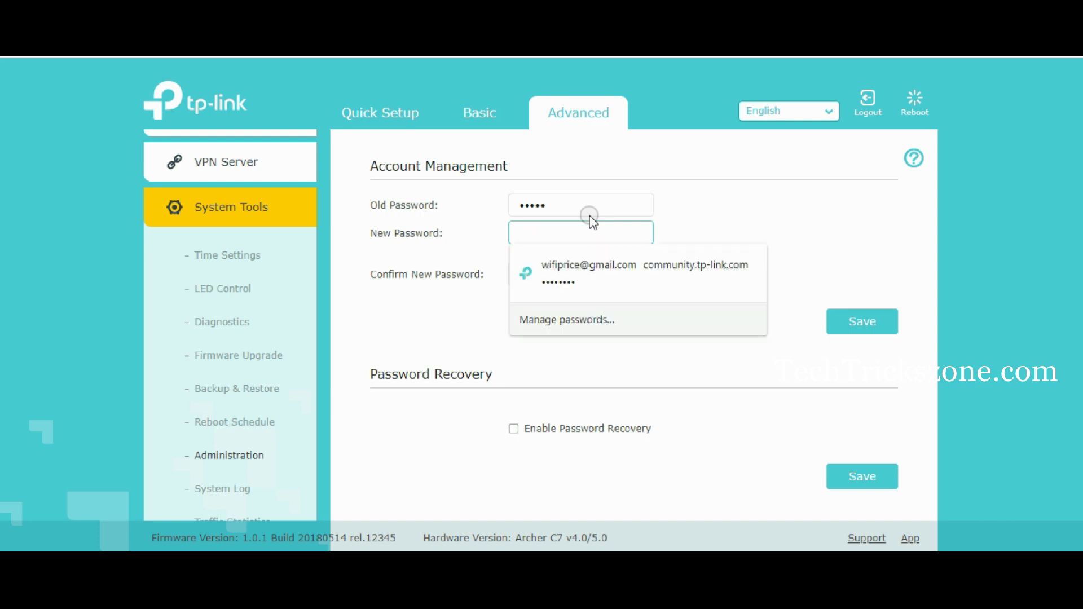
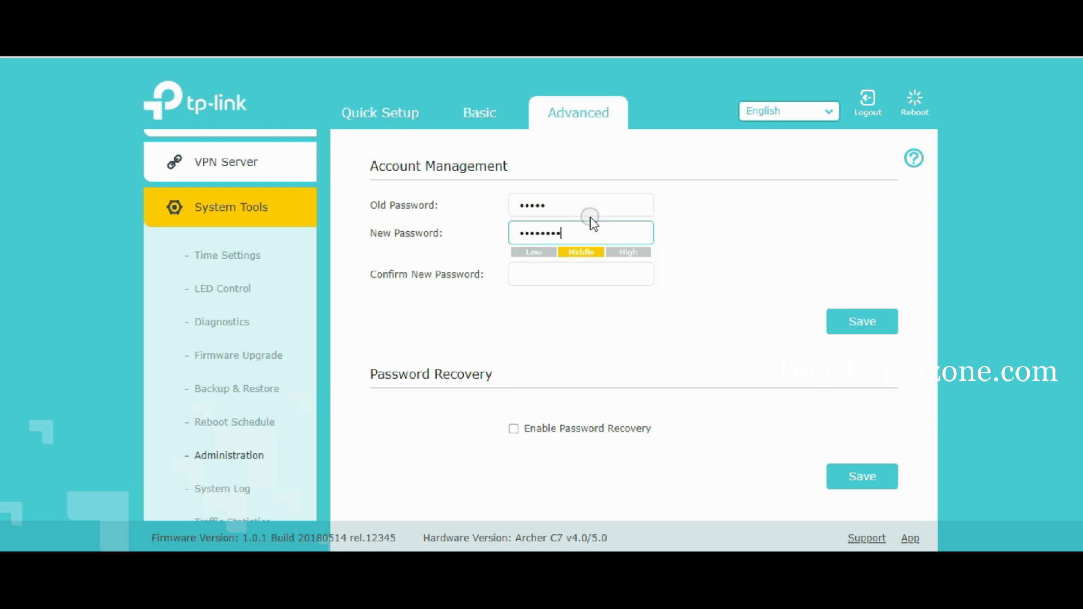
left_click(573, 271)
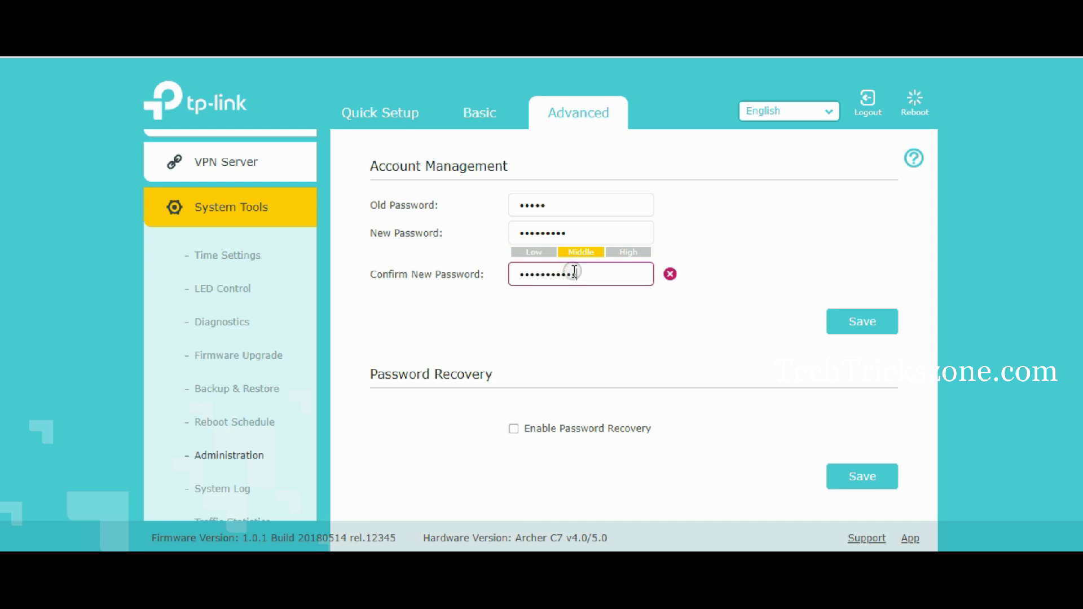
left_click(588, 234)
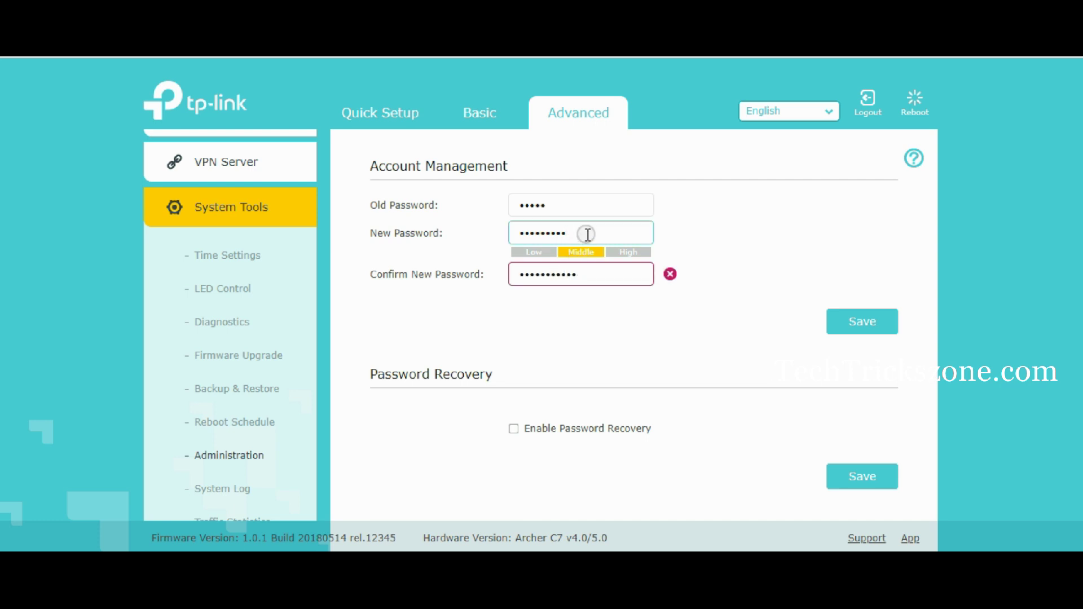
left_click(590, 273)
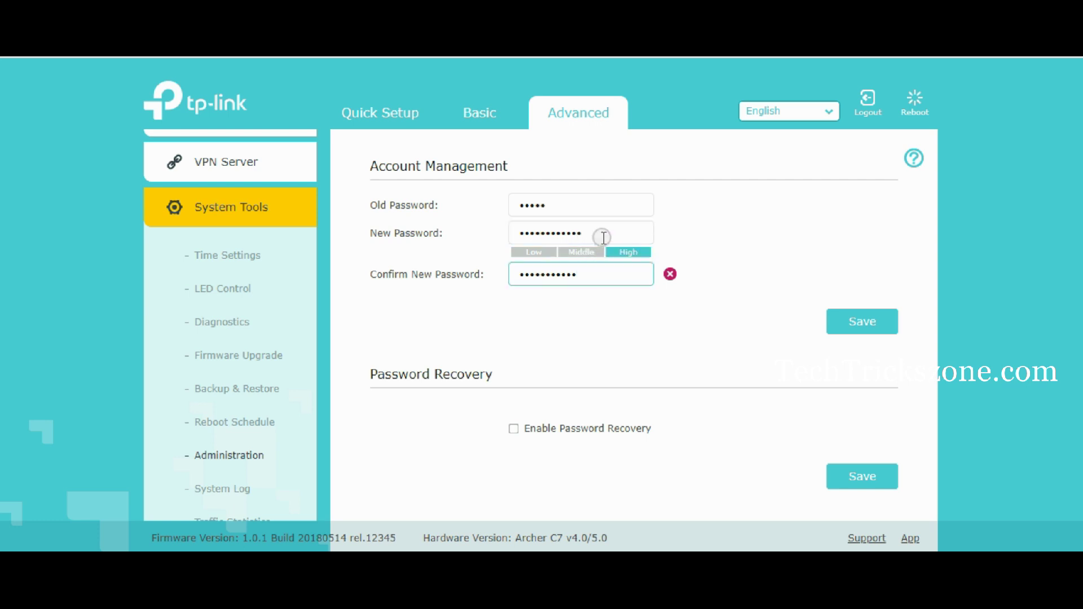
left_click_drag(601, 233, 316, 269)
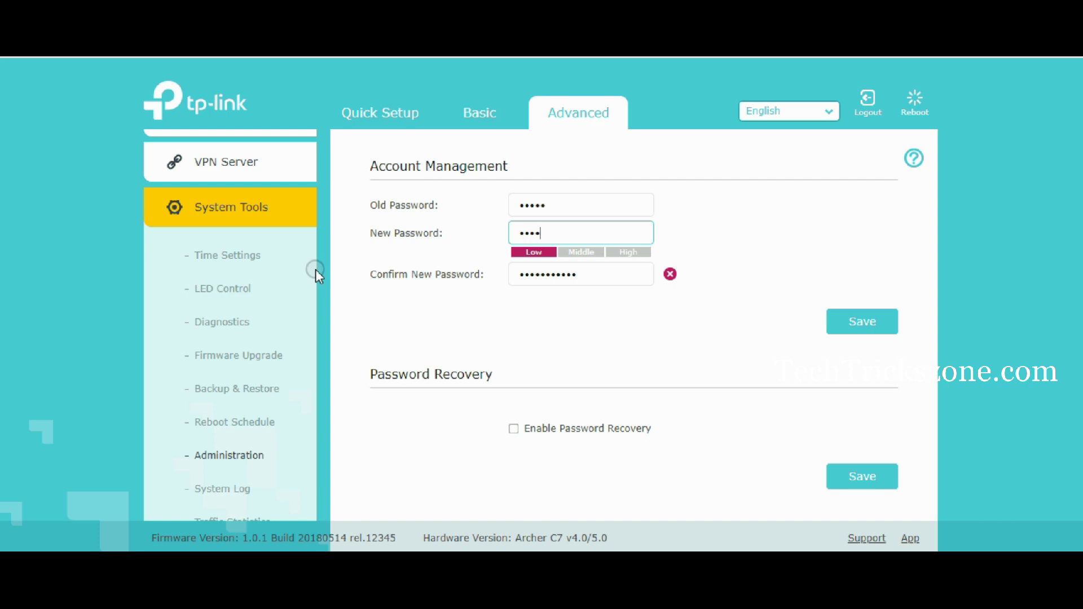
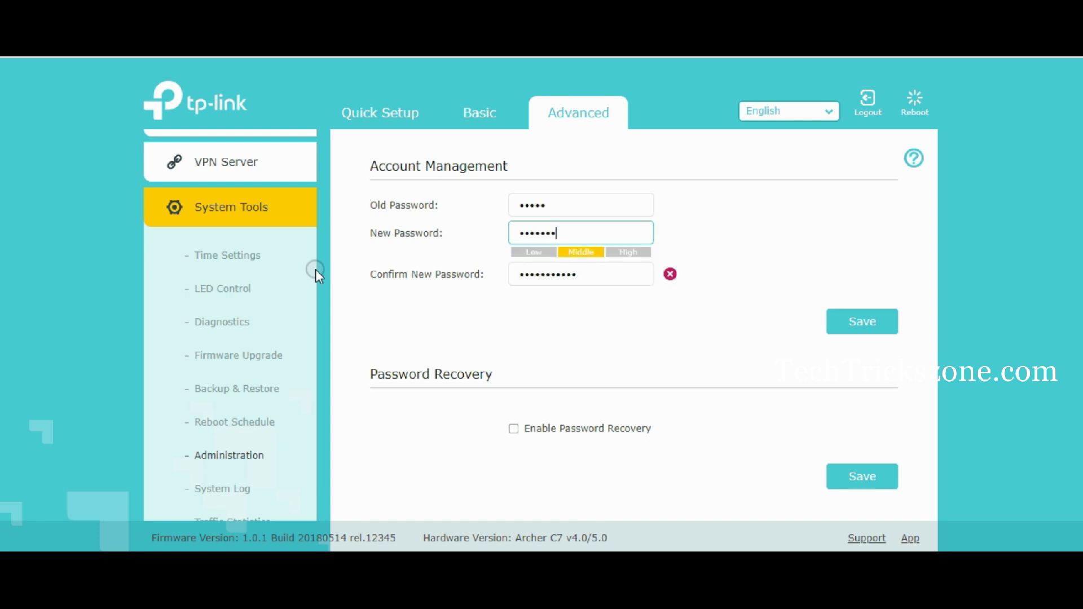